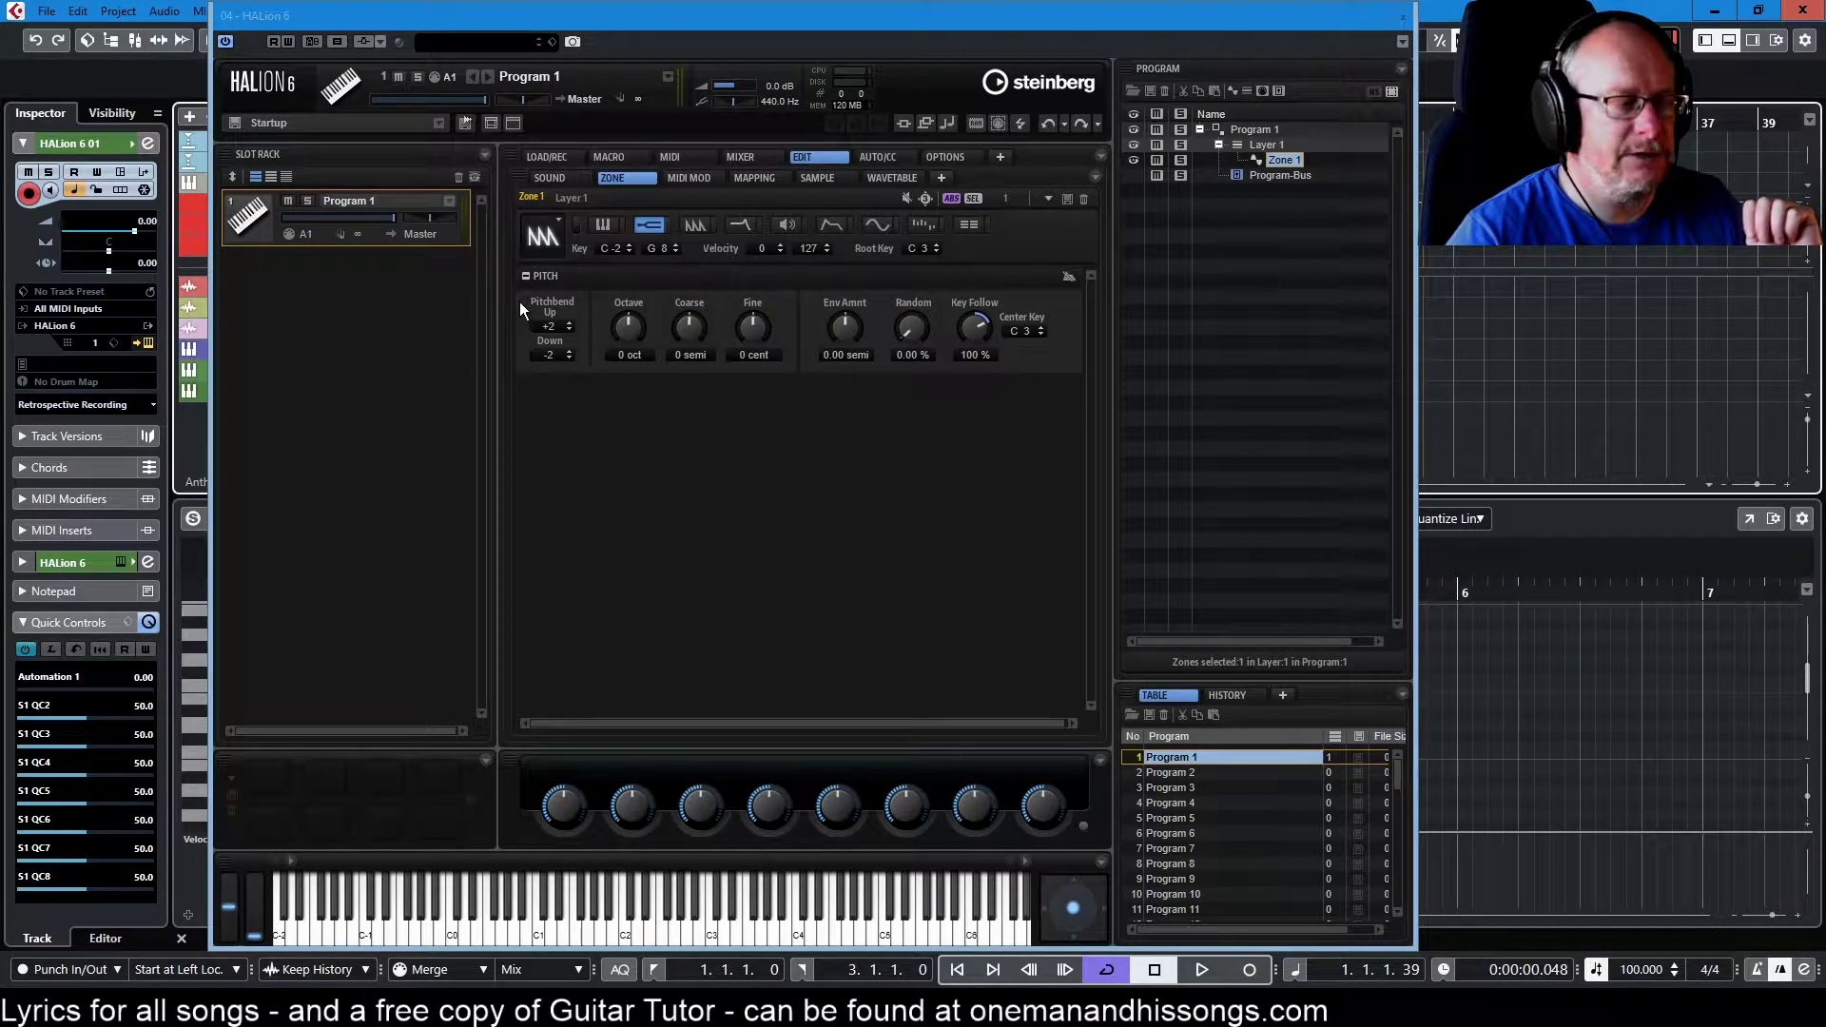
Raise the zone's Pitchbend Up range from +2 to +4 semitones
left_click(569, 325)
left_click(570, 325)
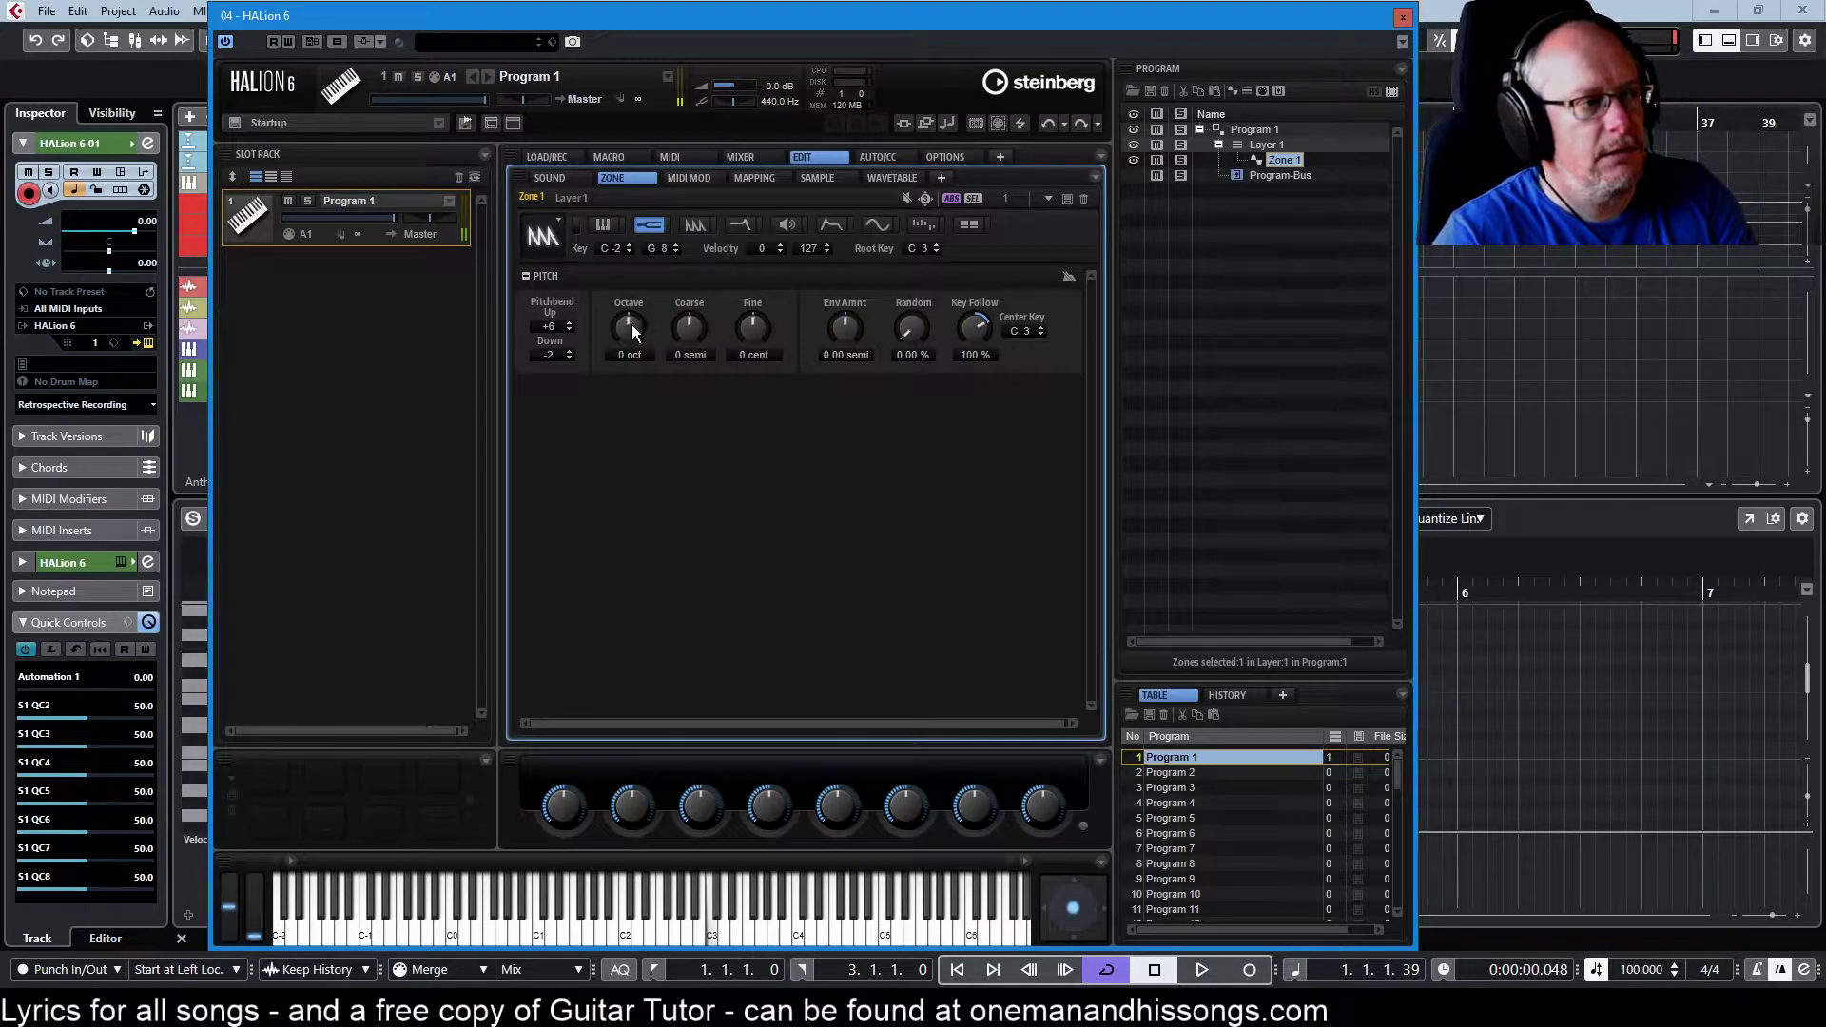
left_click_drag(633, 325, 635, 301)
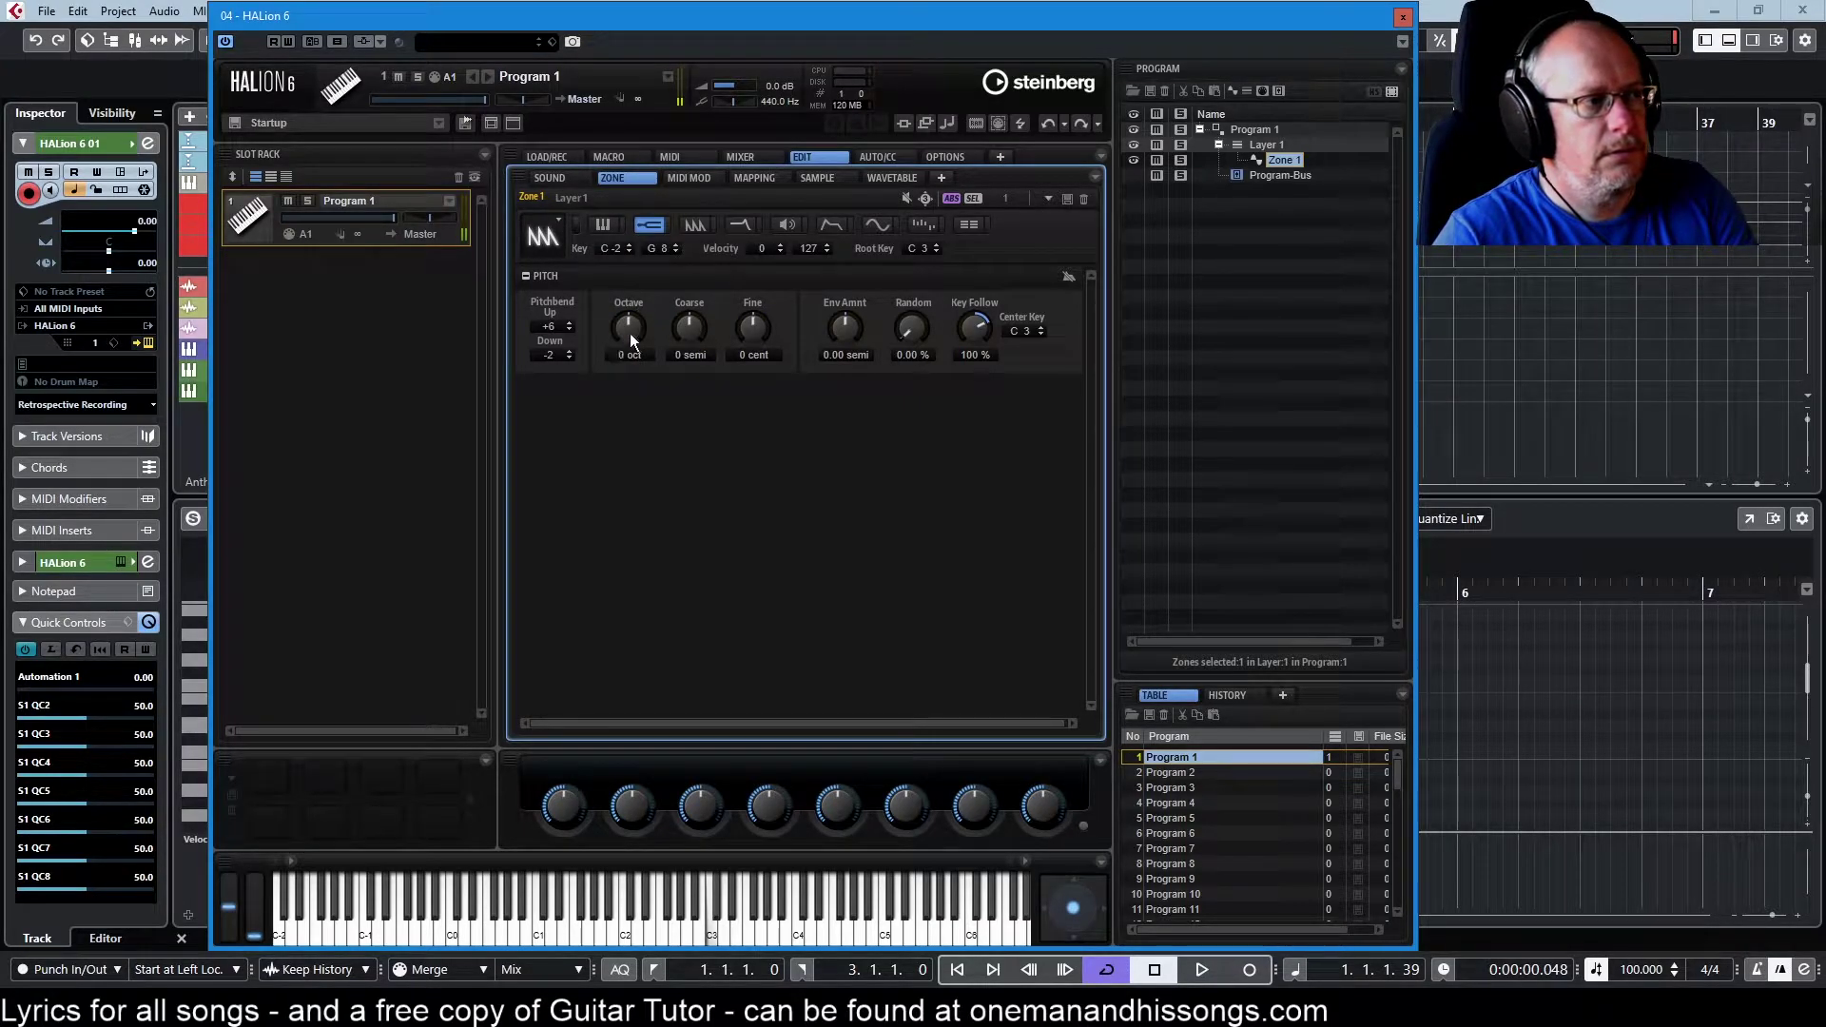
mouse_move(686, 328)
left_mouse_down()
mouse_move(681, 291)
mouse_move(686, 327)
left_mouse_up()
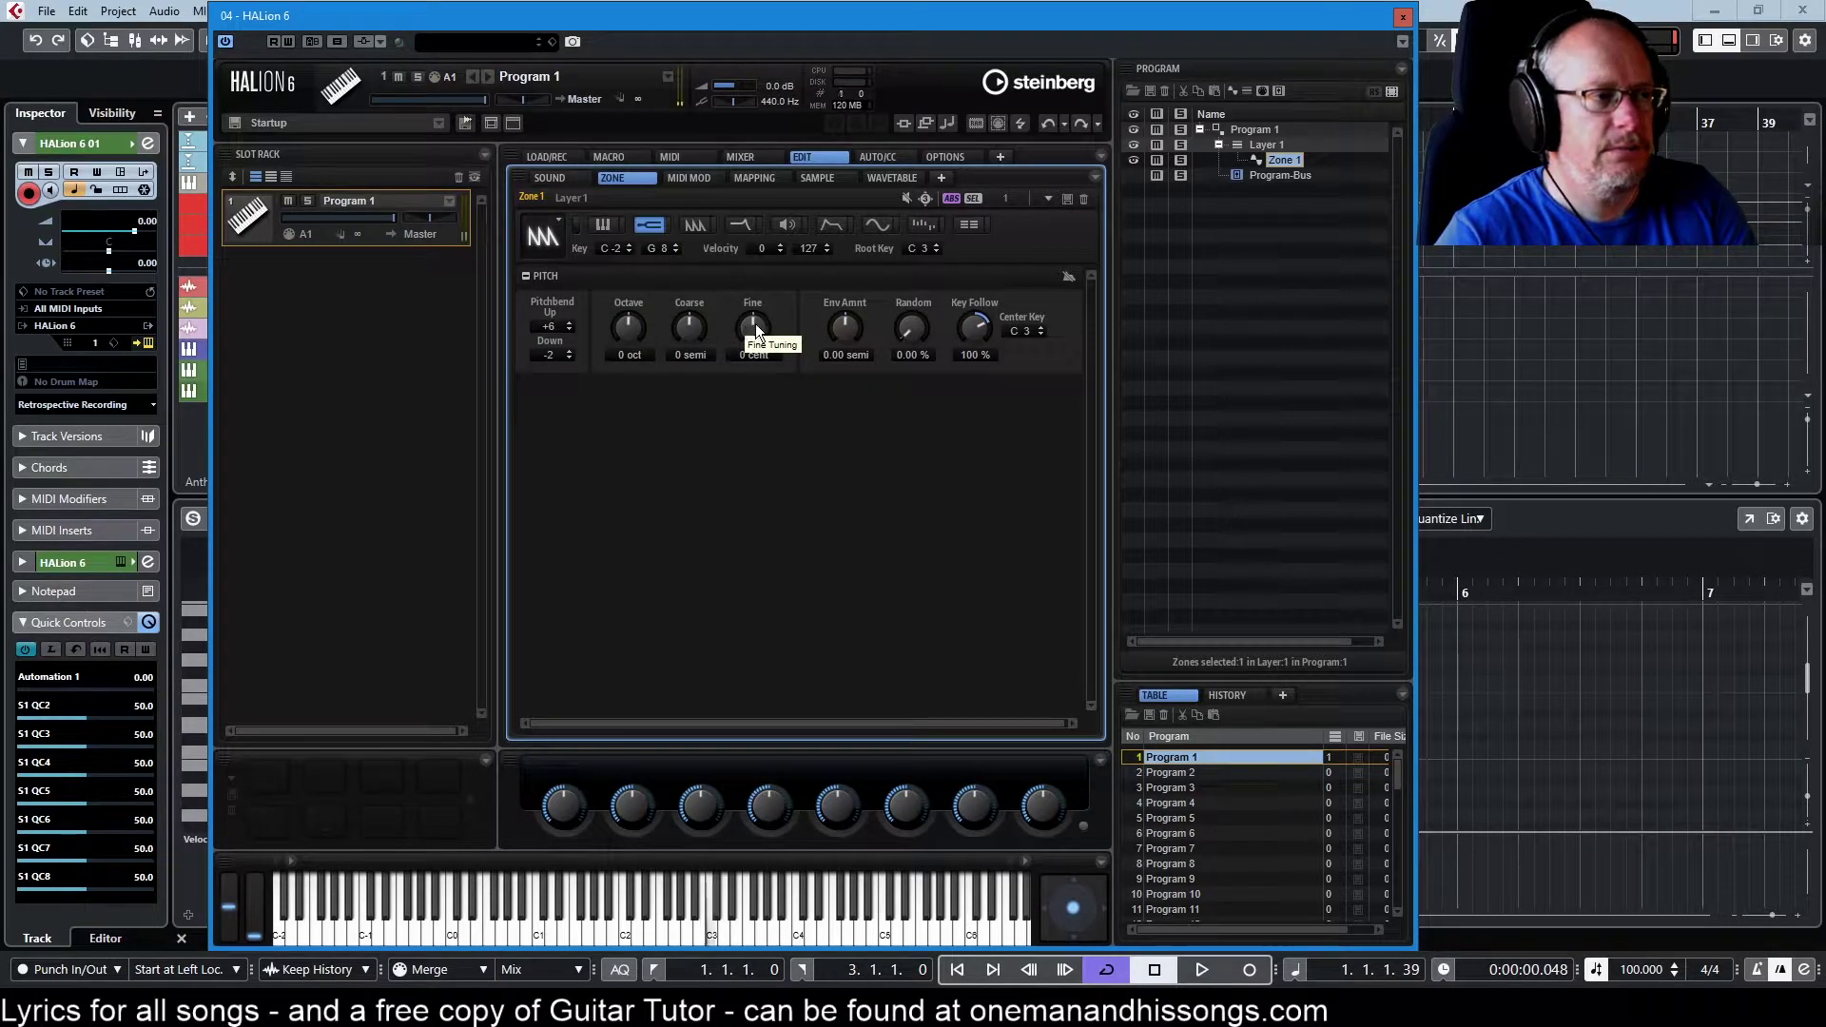
mouse_move(753, 326)
left_mouse_down()
mouse_move(733, 137)
mouse_move(752, 325)
left_mouse_up()
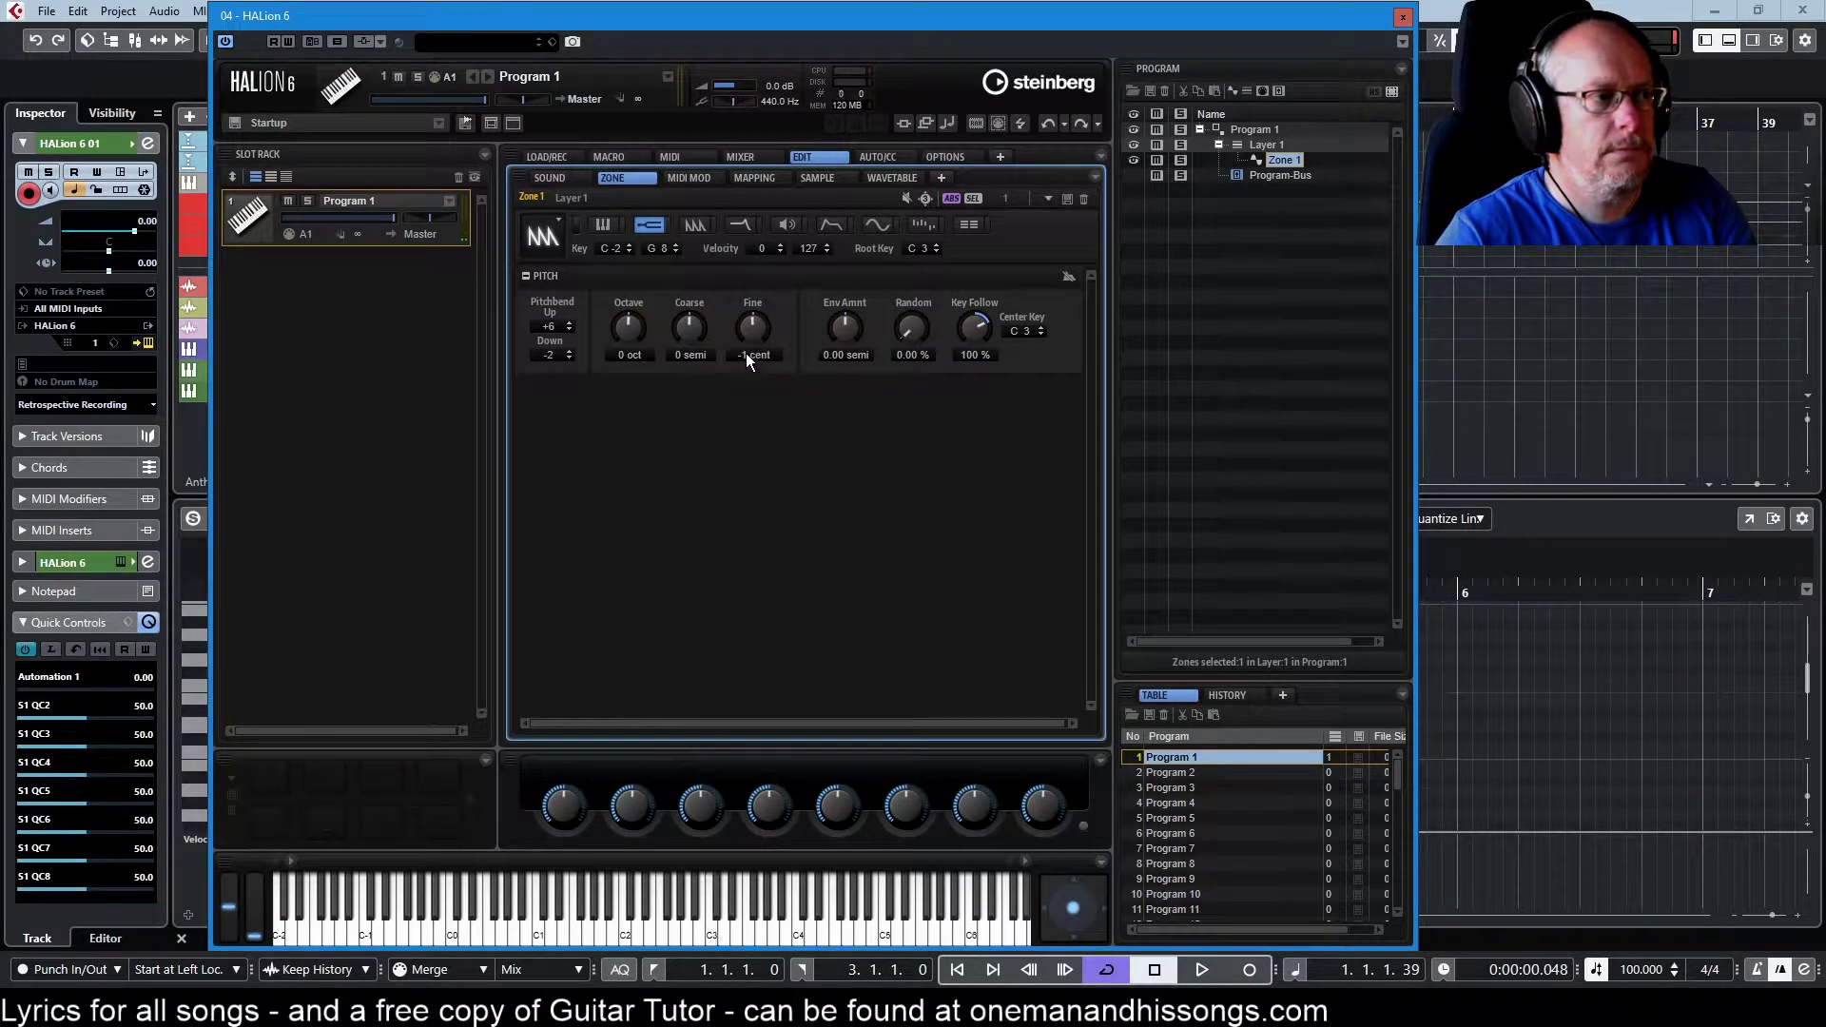
left_click(755, 326, "ctrl")
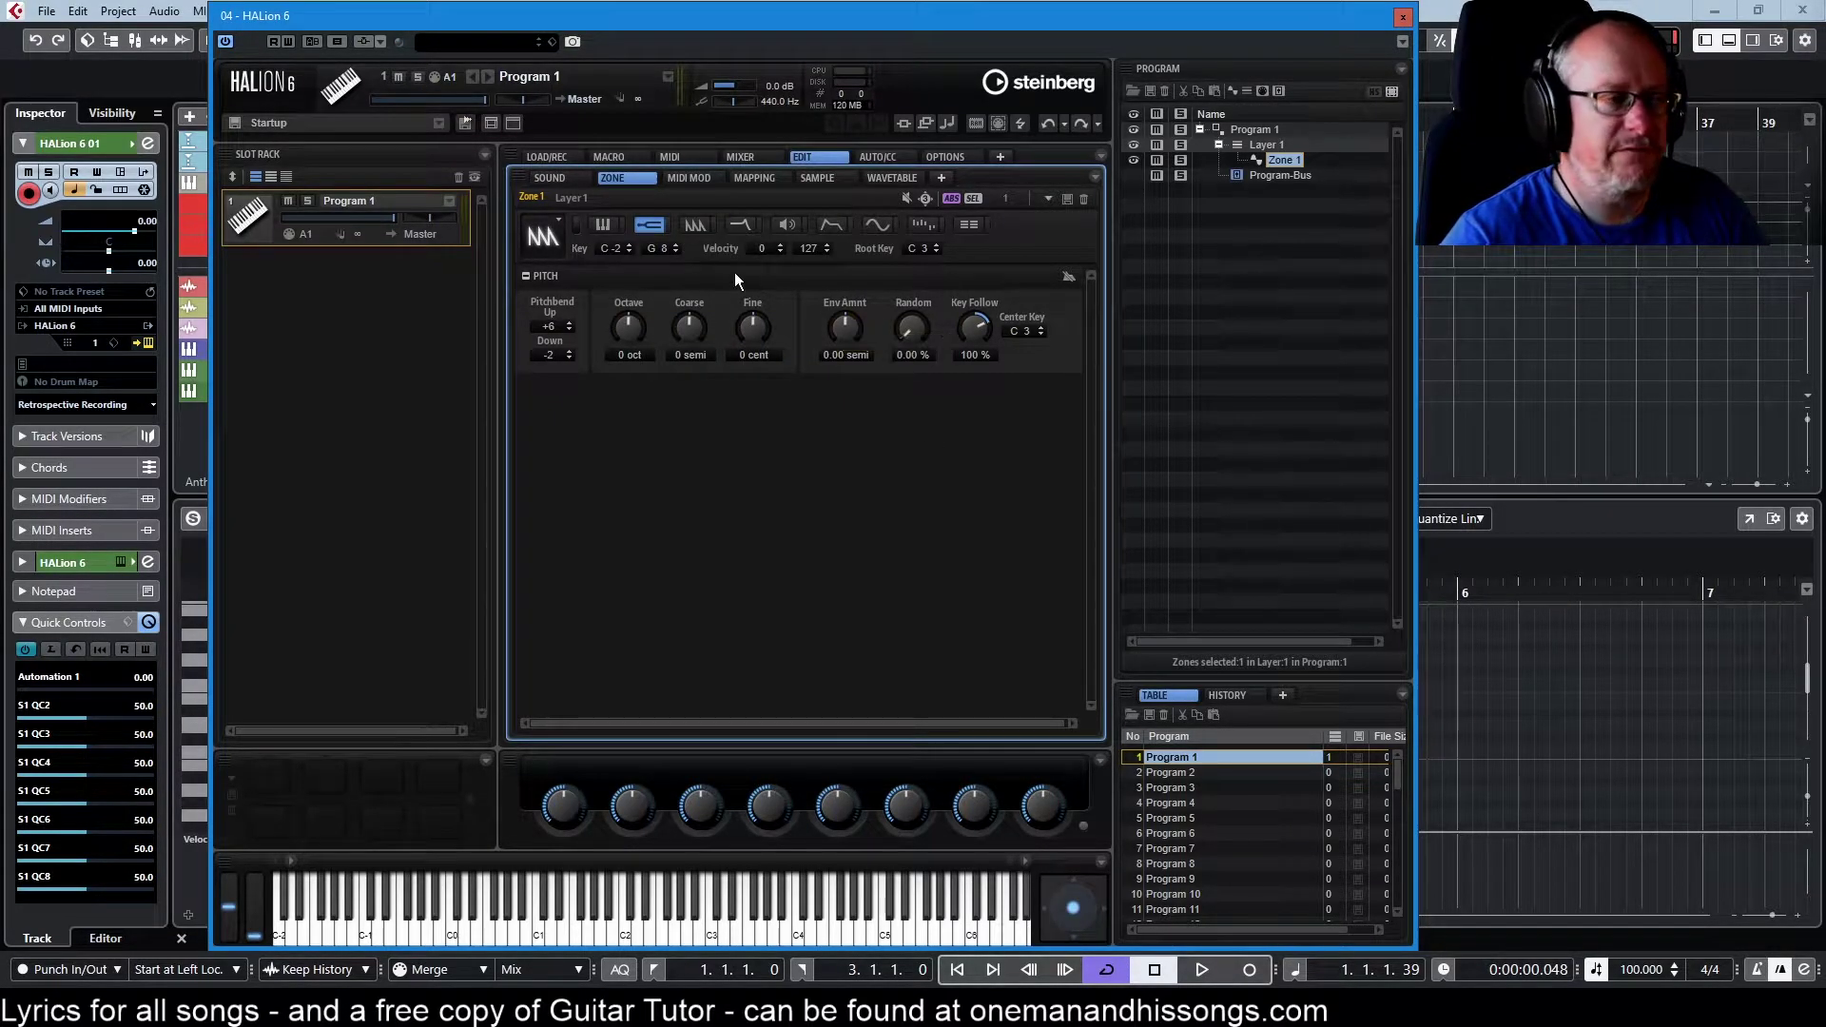
Show Zone 1's pitch envelope and drag node 3 up and node 2 later to 120 ms
left_click(832, 224)
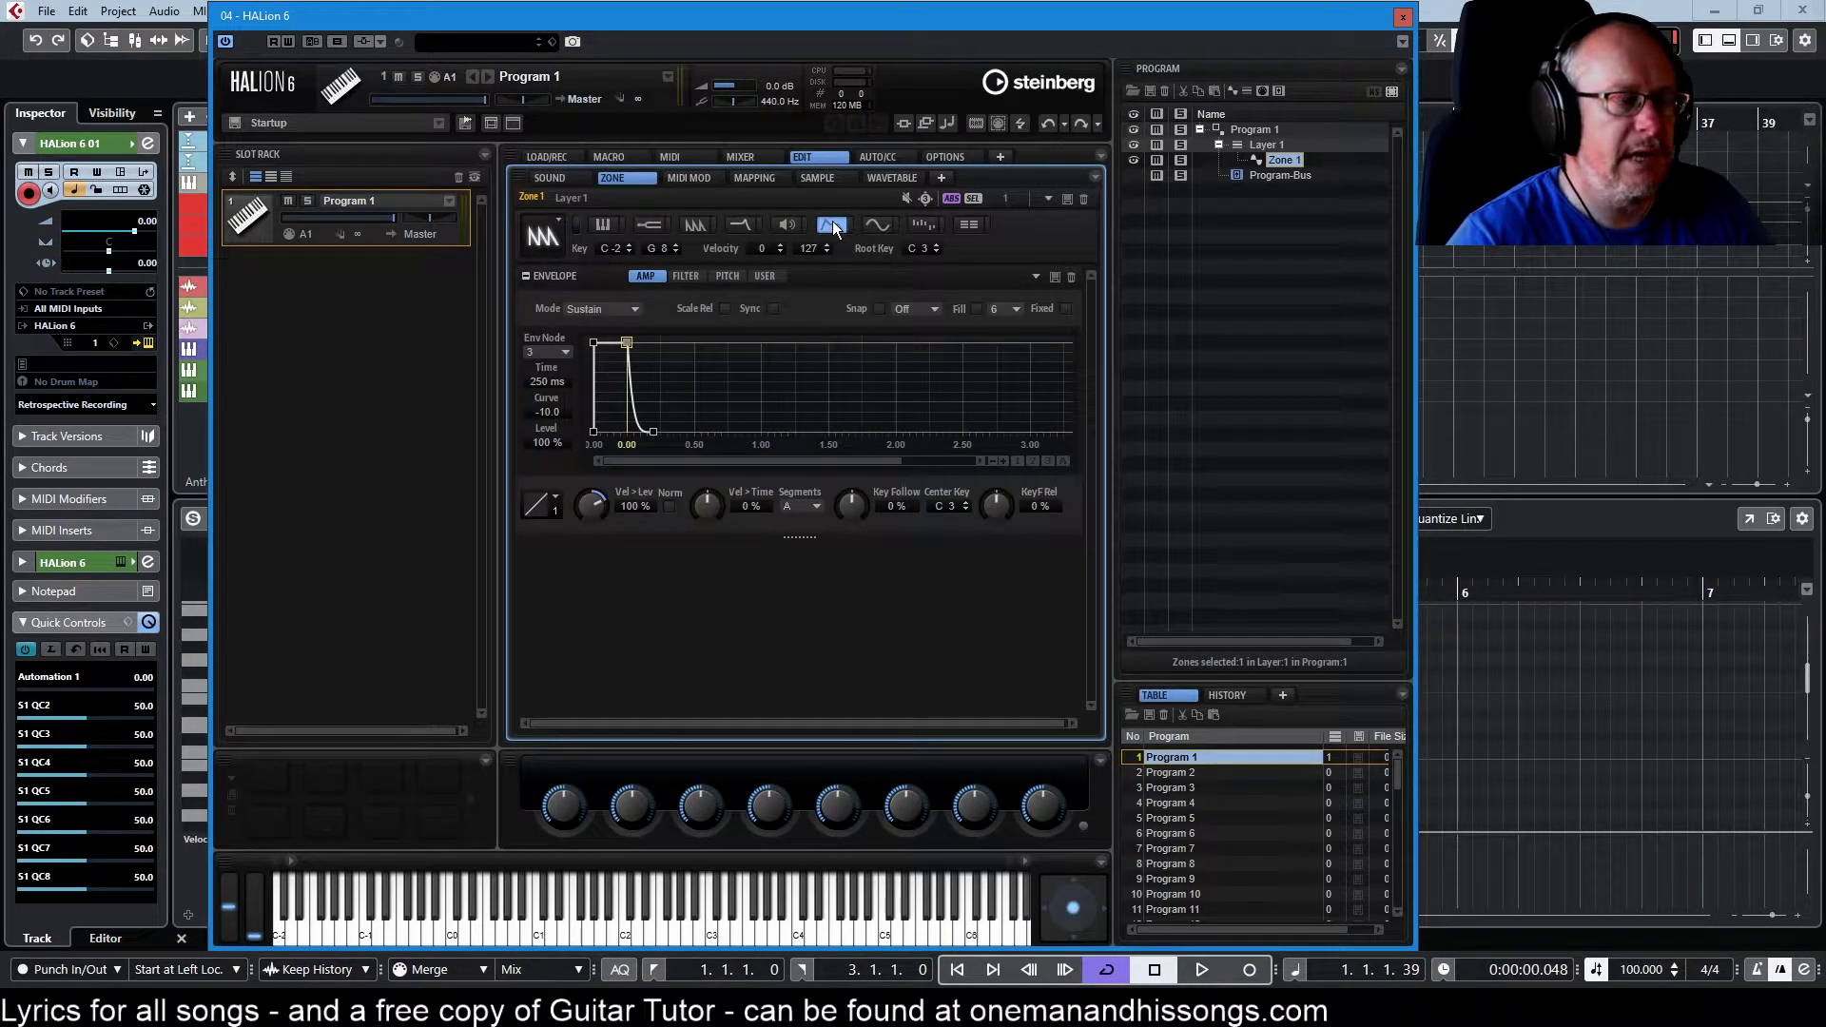
left_click(728, 276)
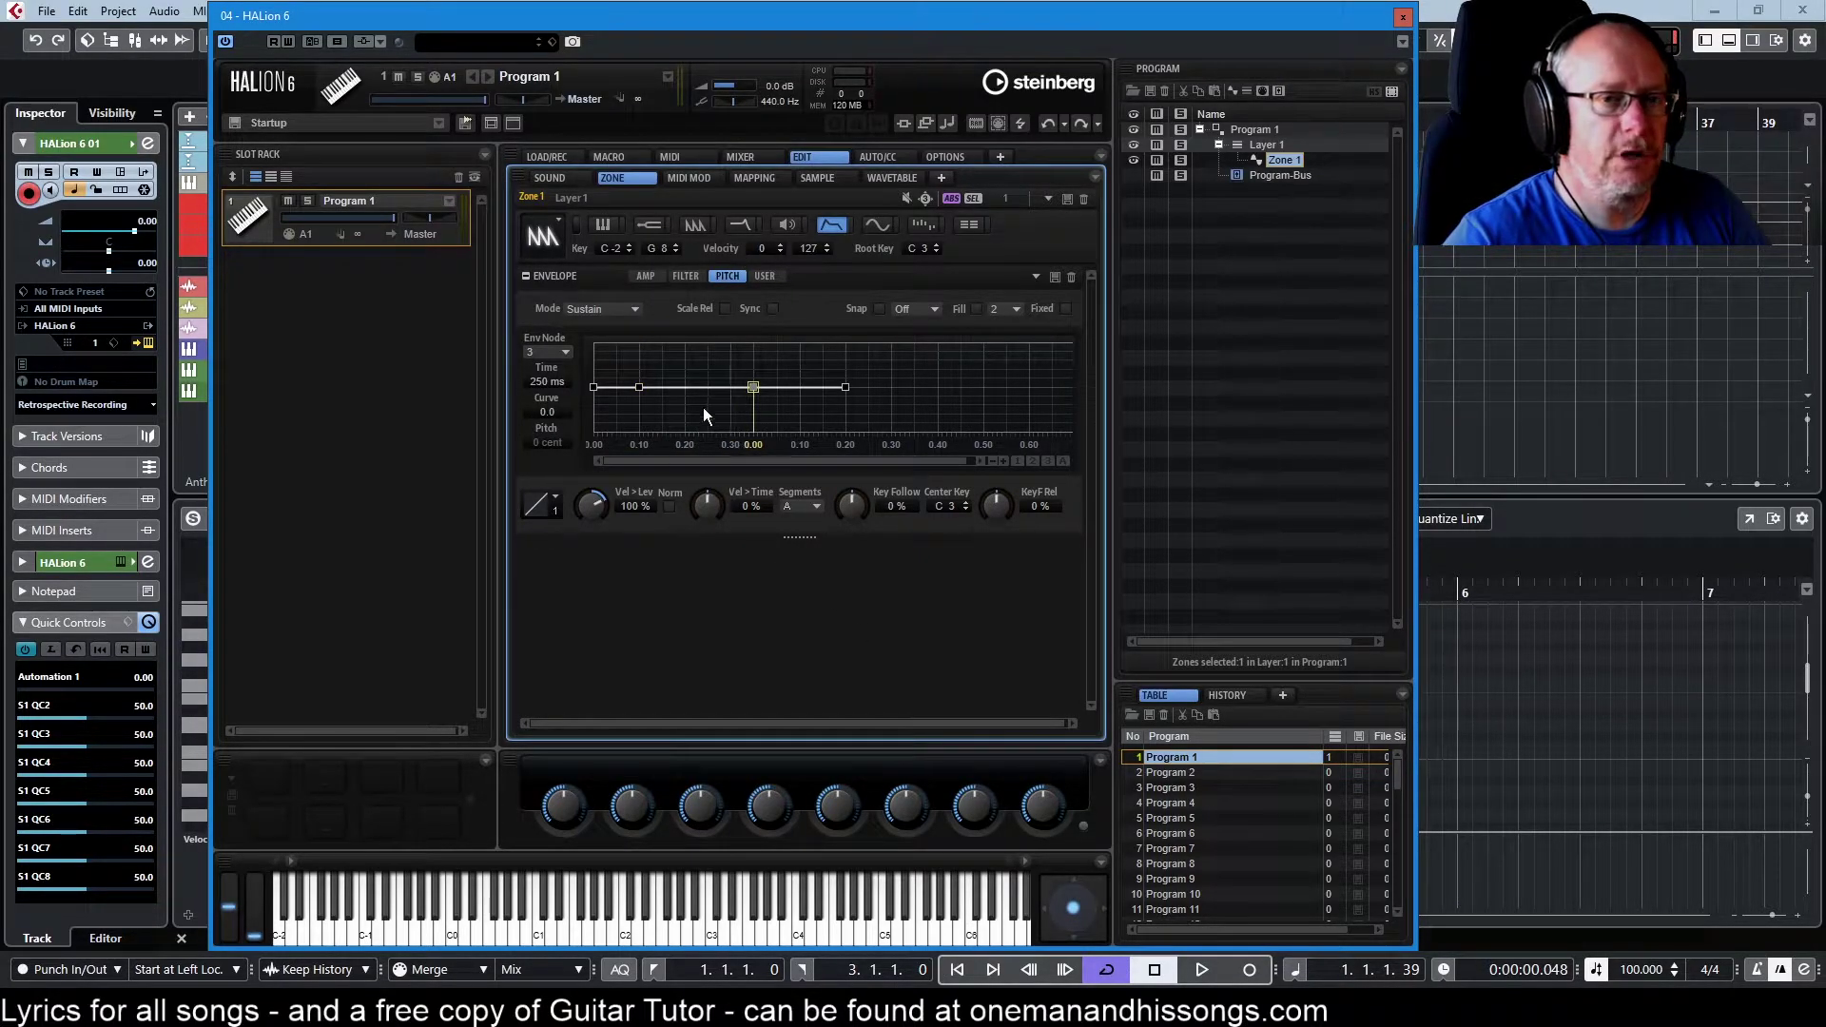
mouse_move(752, 387)
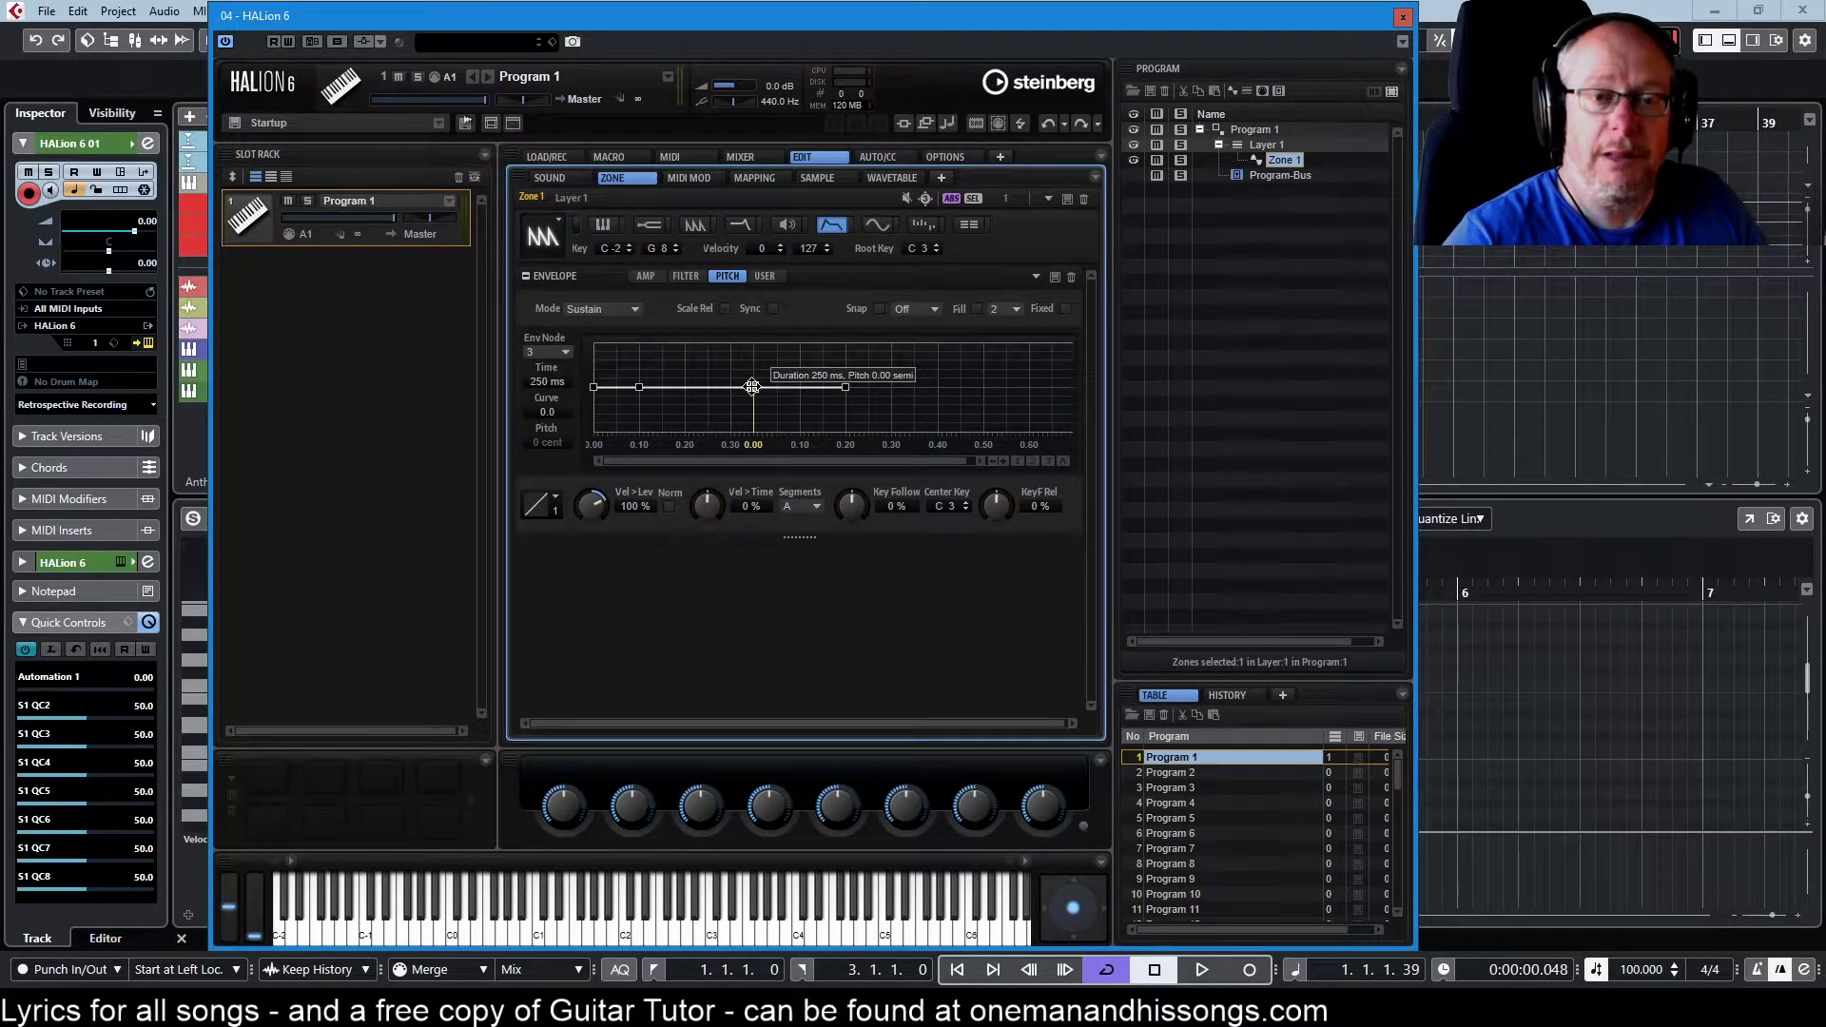
left_click_drag(752, 387, 763, 369)
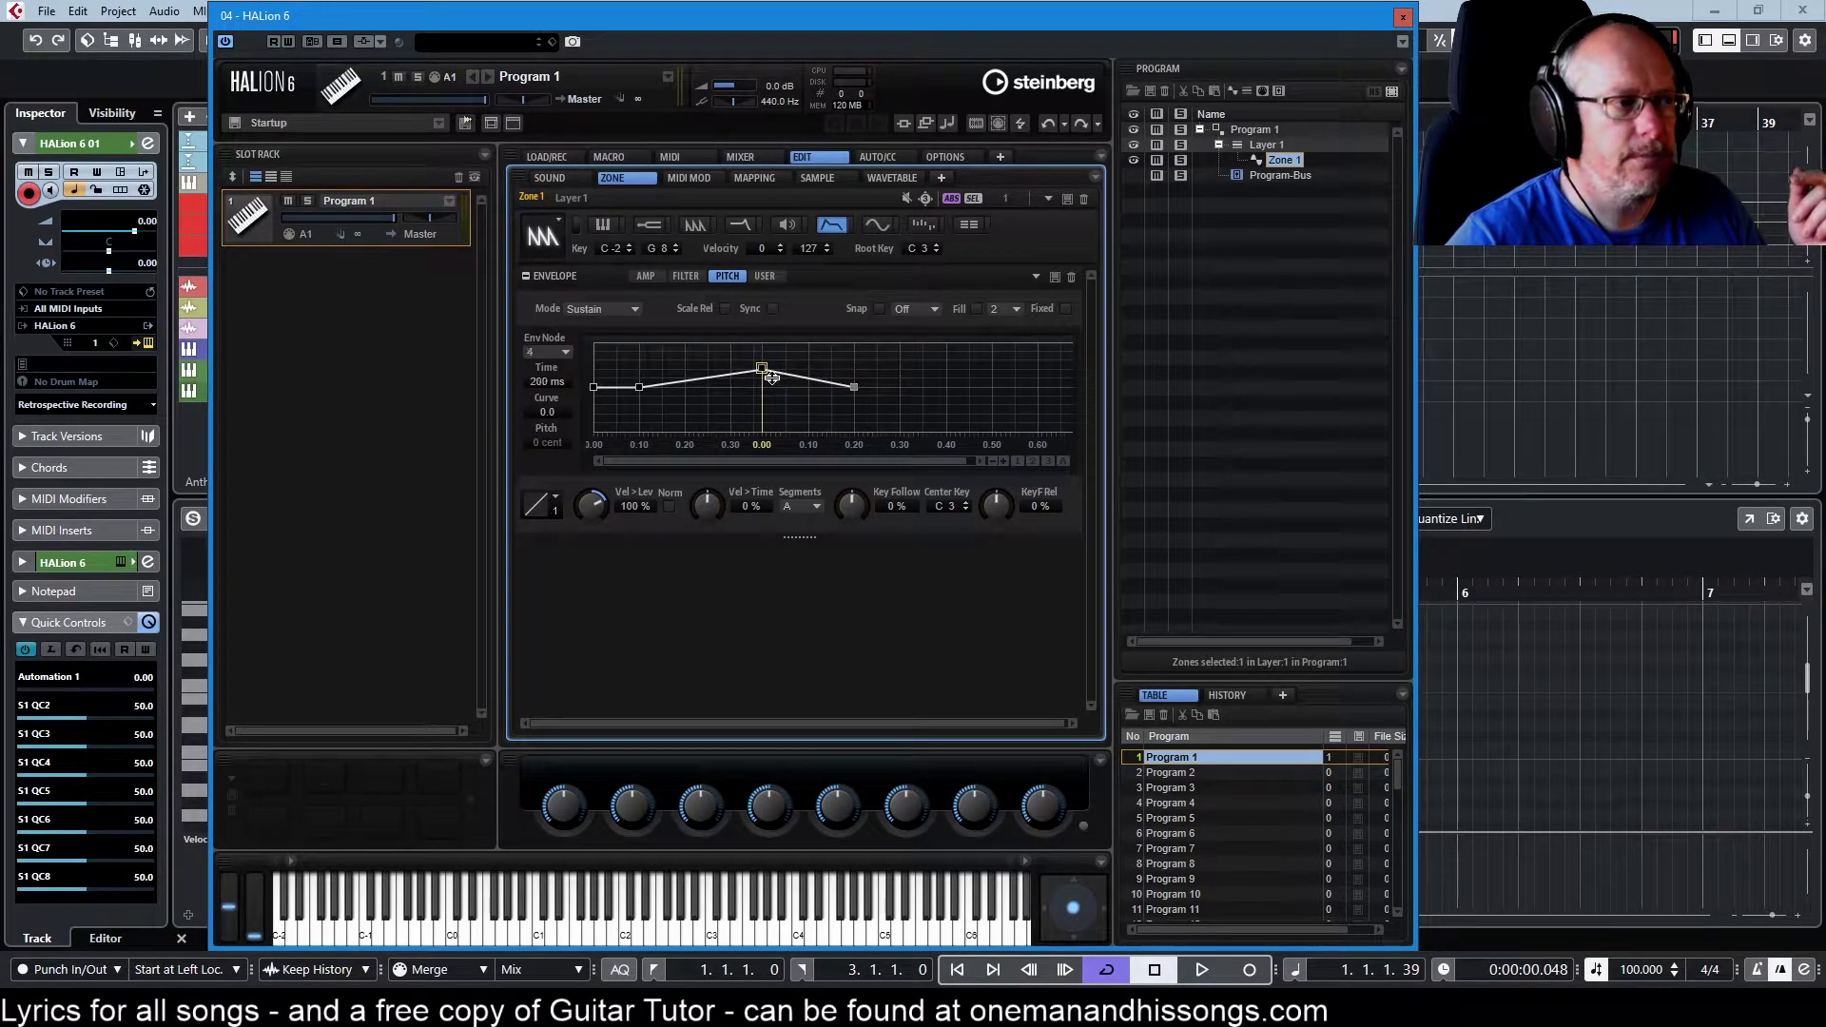
left_click(763, 375)
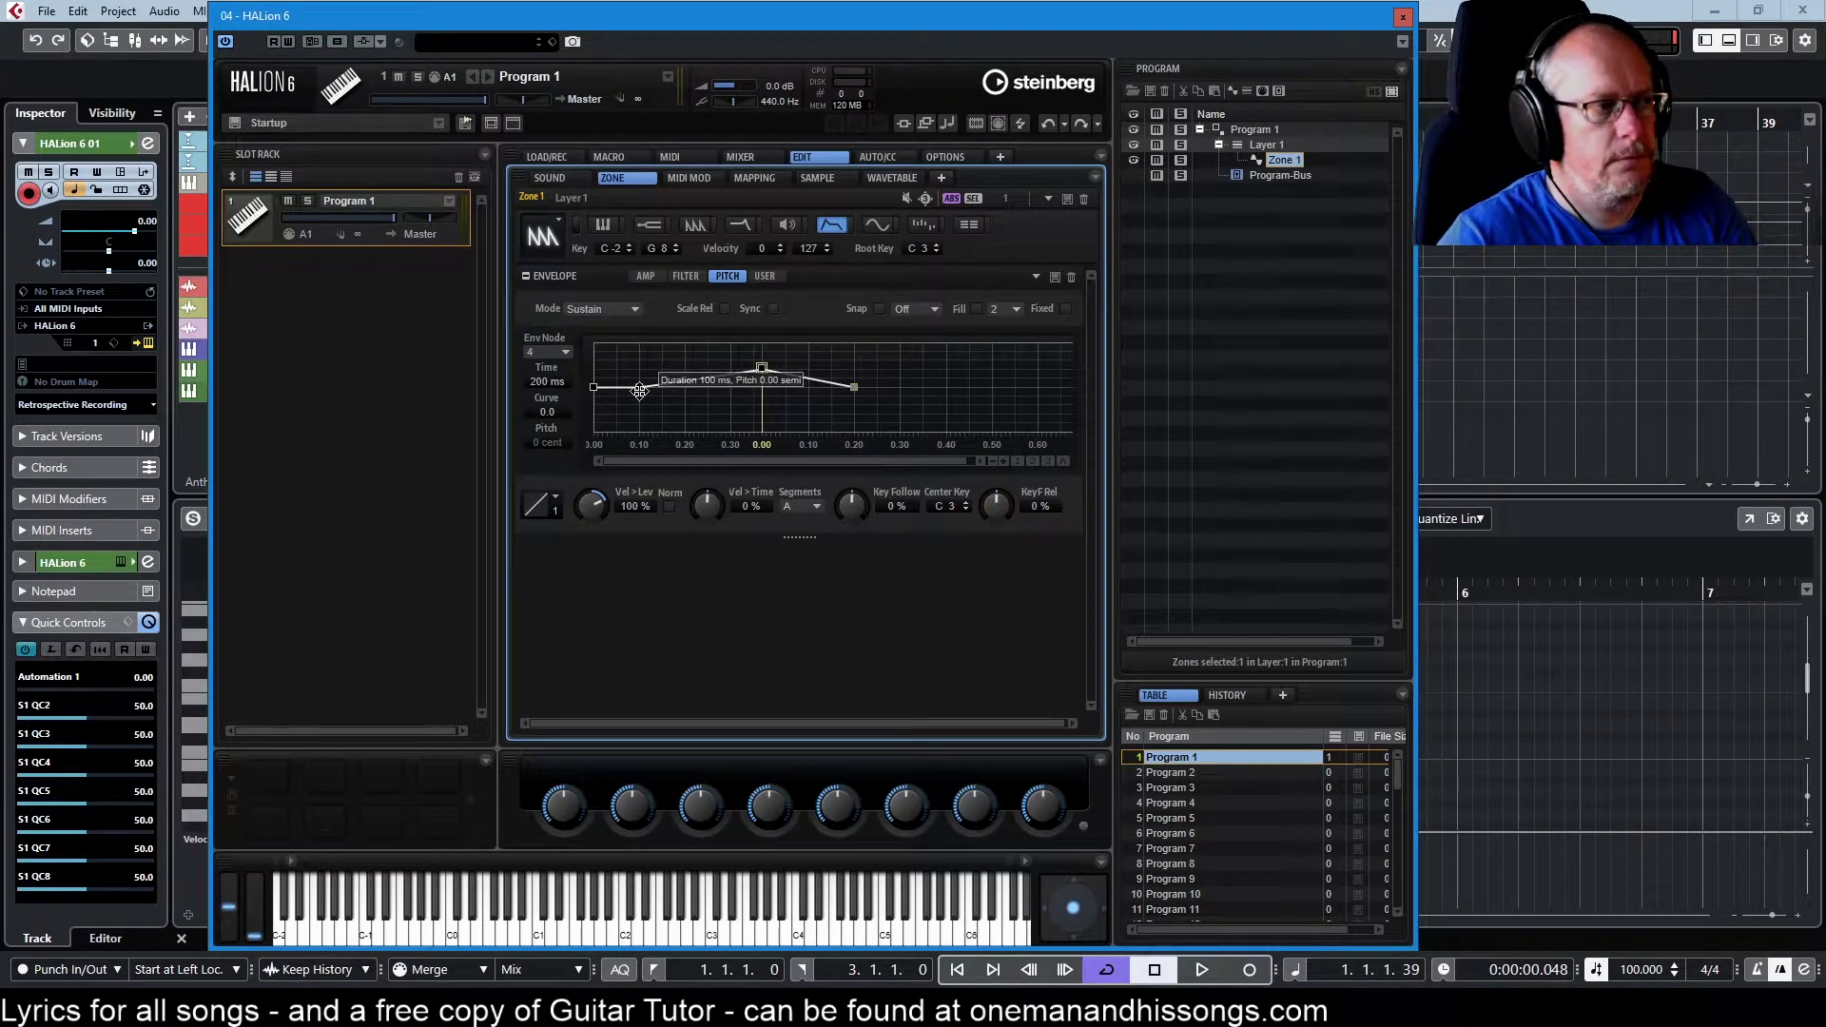
left_click_drag(639, 388, 592, 364)
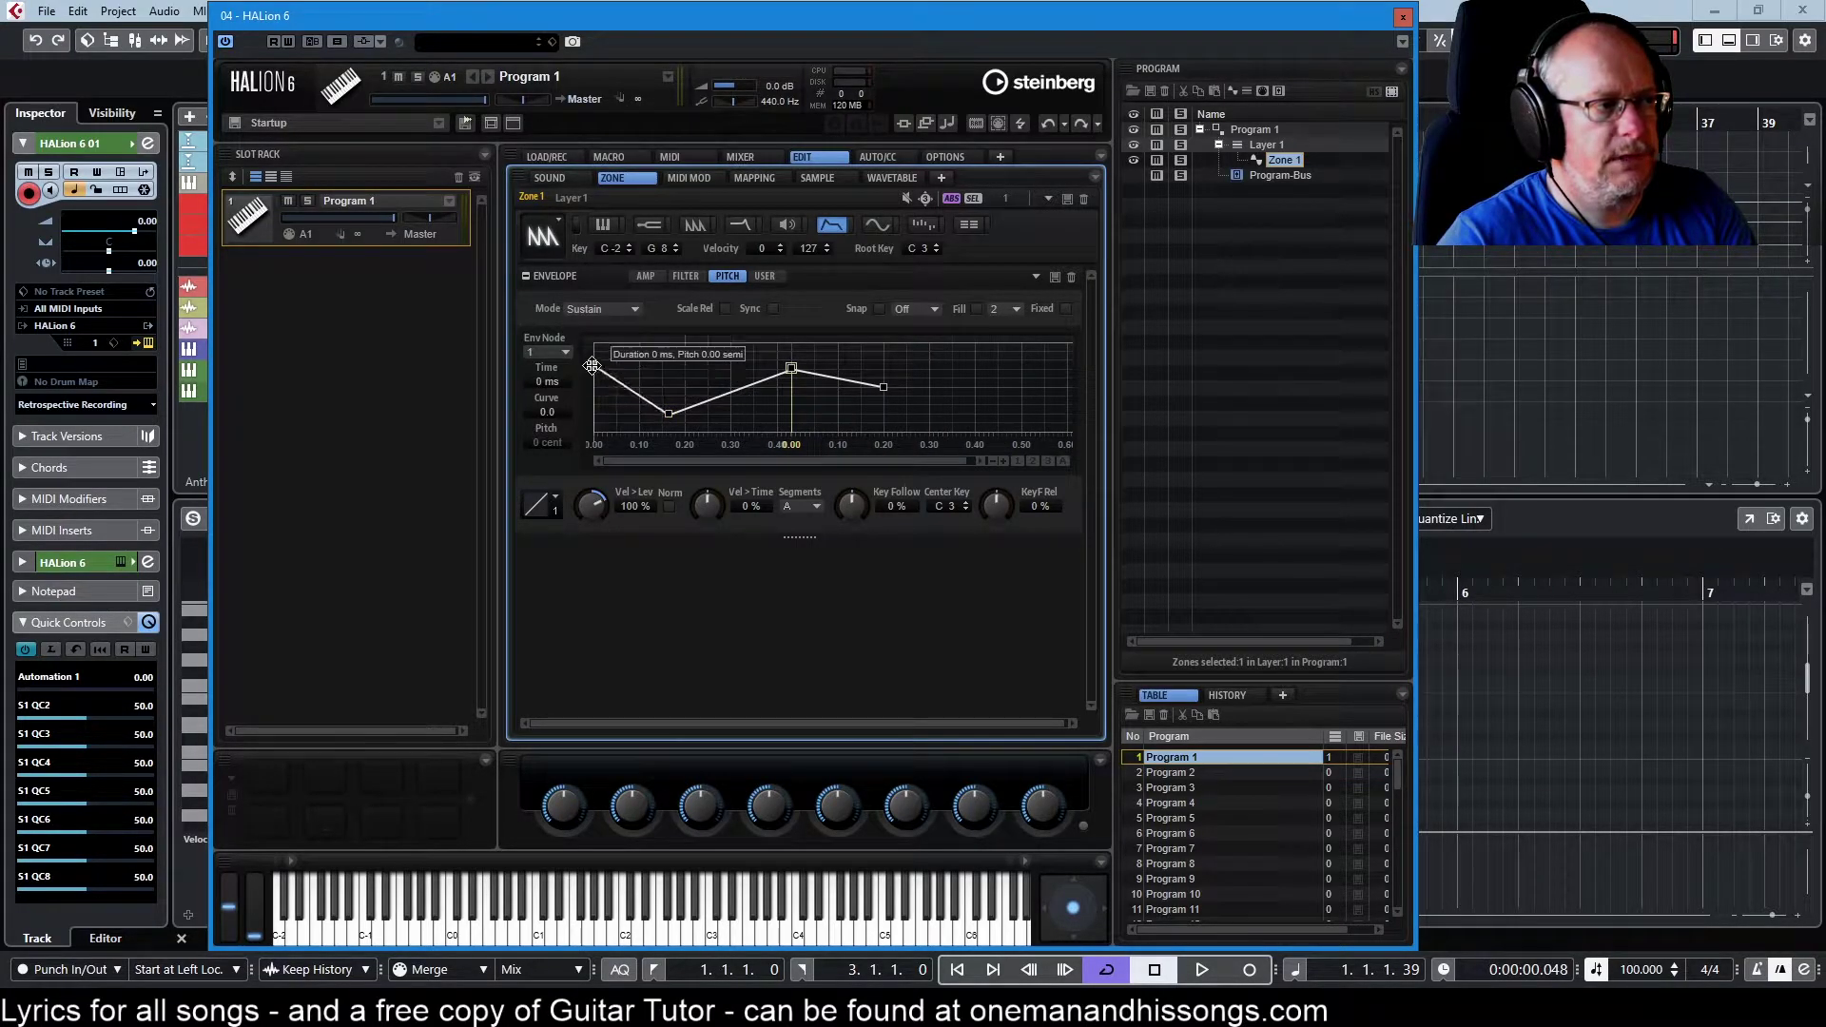
Add four new pitch envelope nodes, two mid-curve and two near the end, forming a zigzag
double_click(717, 368)
double_click(753, 406)
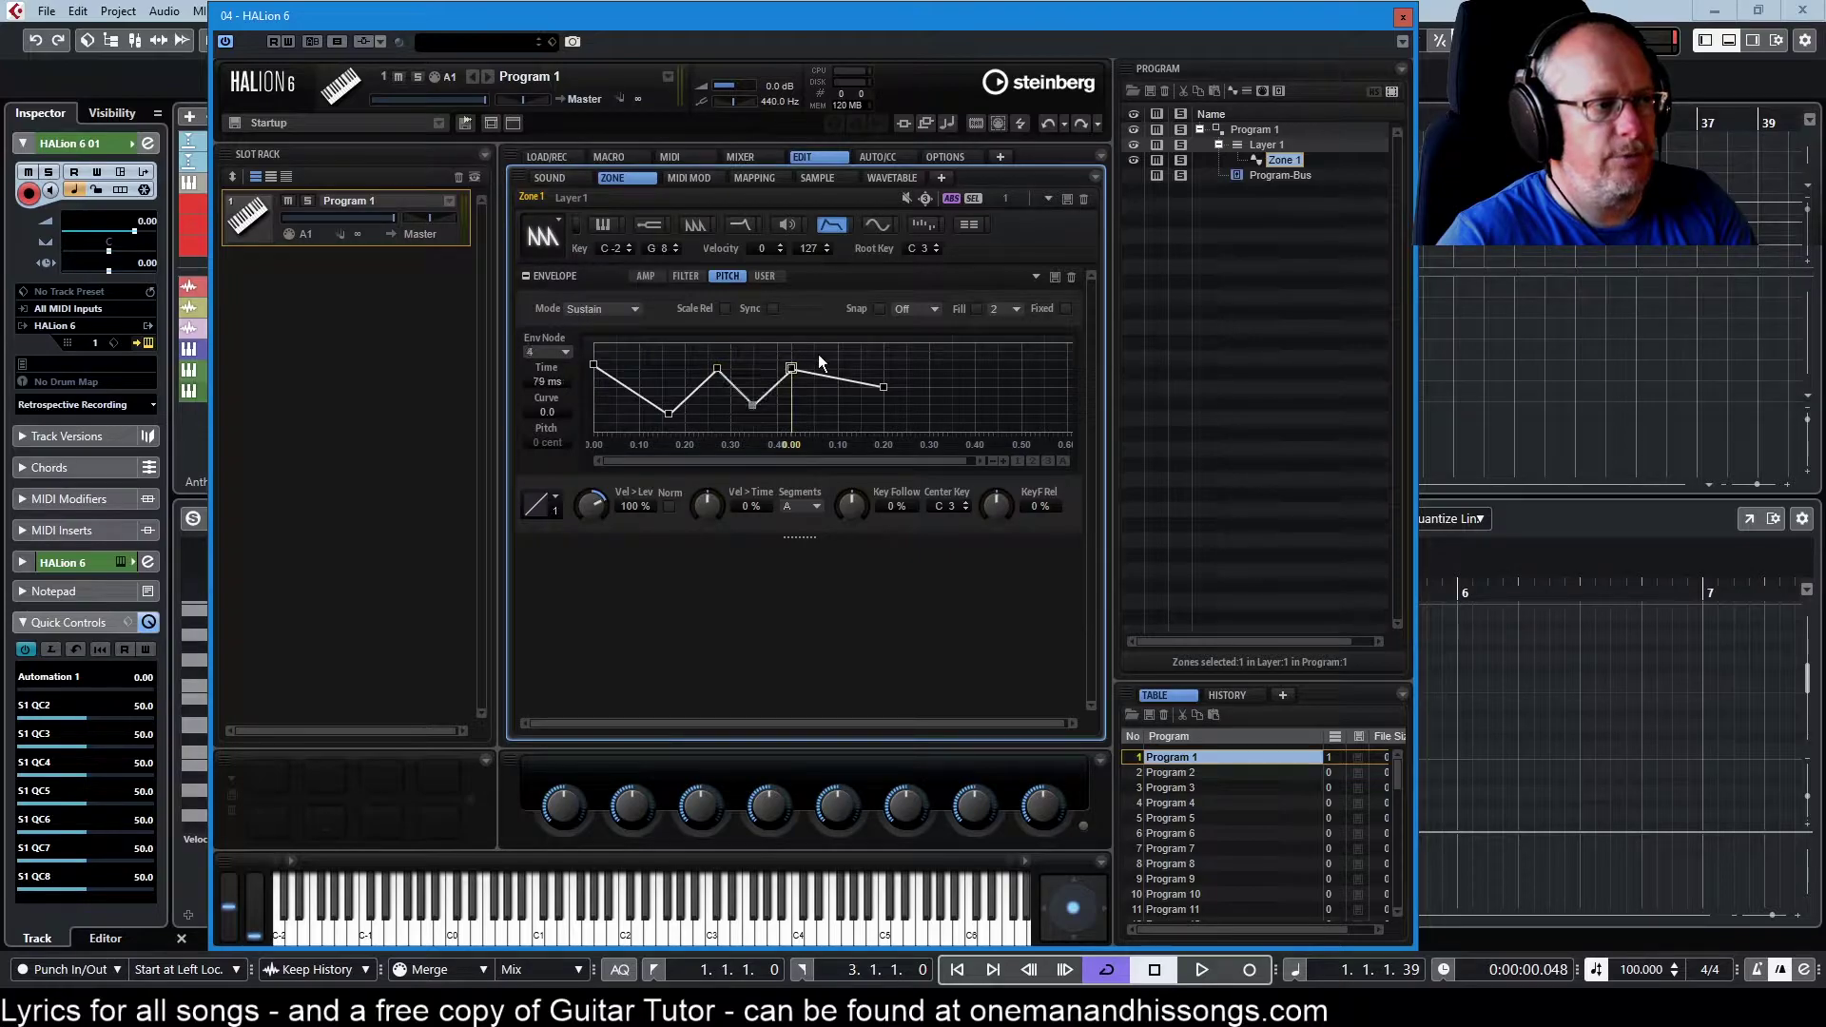
double_click(926, 402)
double_click(968, 368)
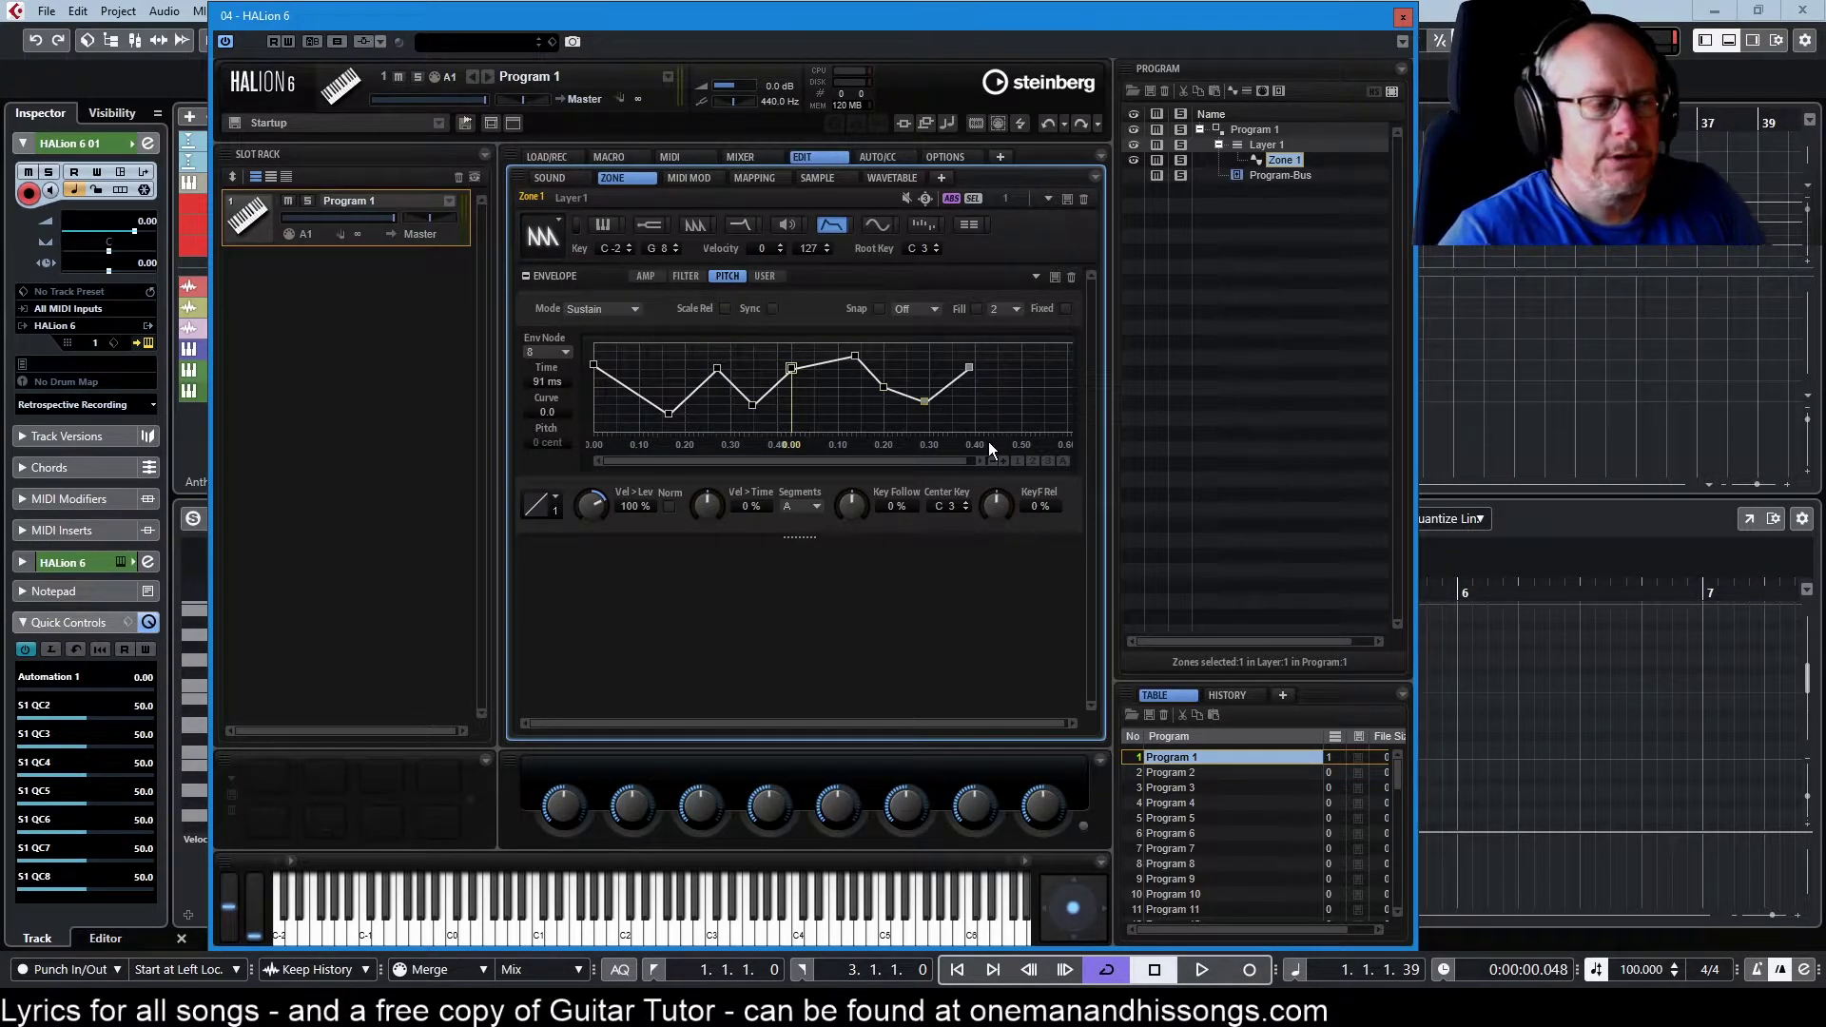
Back on the zone's pitch page, push Env Amnt up to 60 semi, then down to about 11.60 semi
left_click(649, 225)
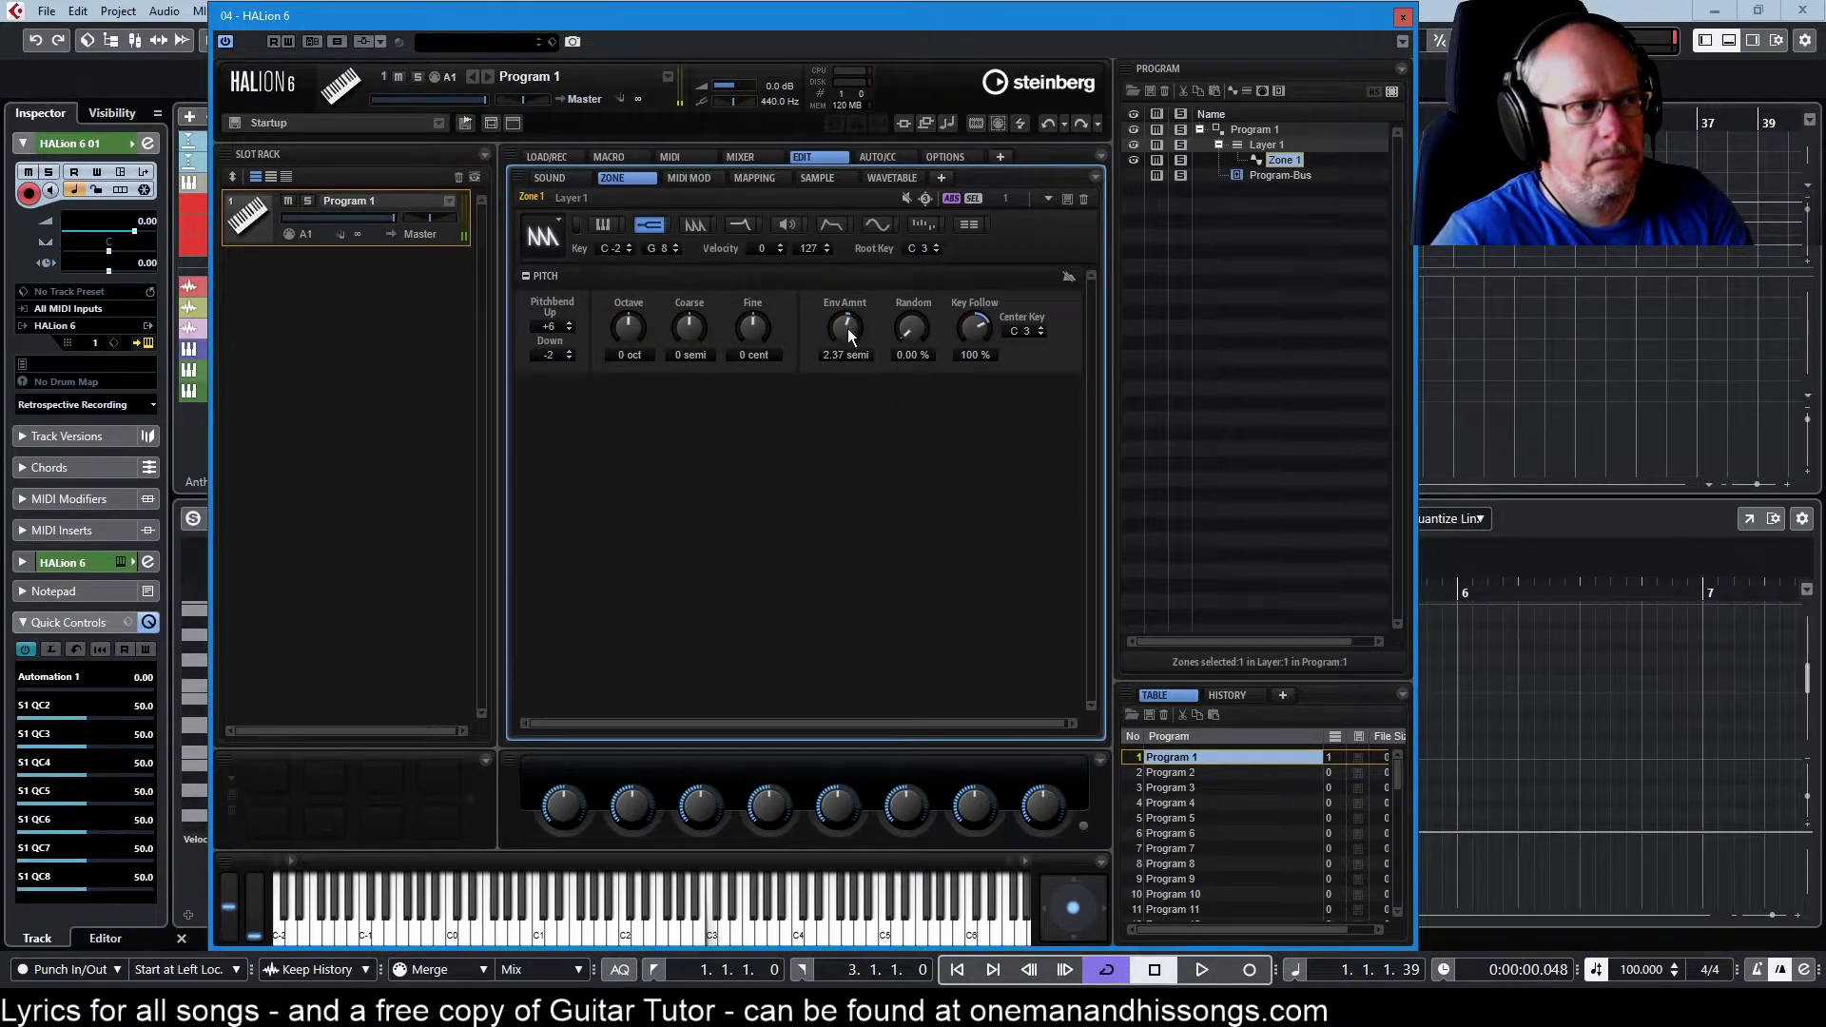
left_click_drag(847, 331, 841, 274)
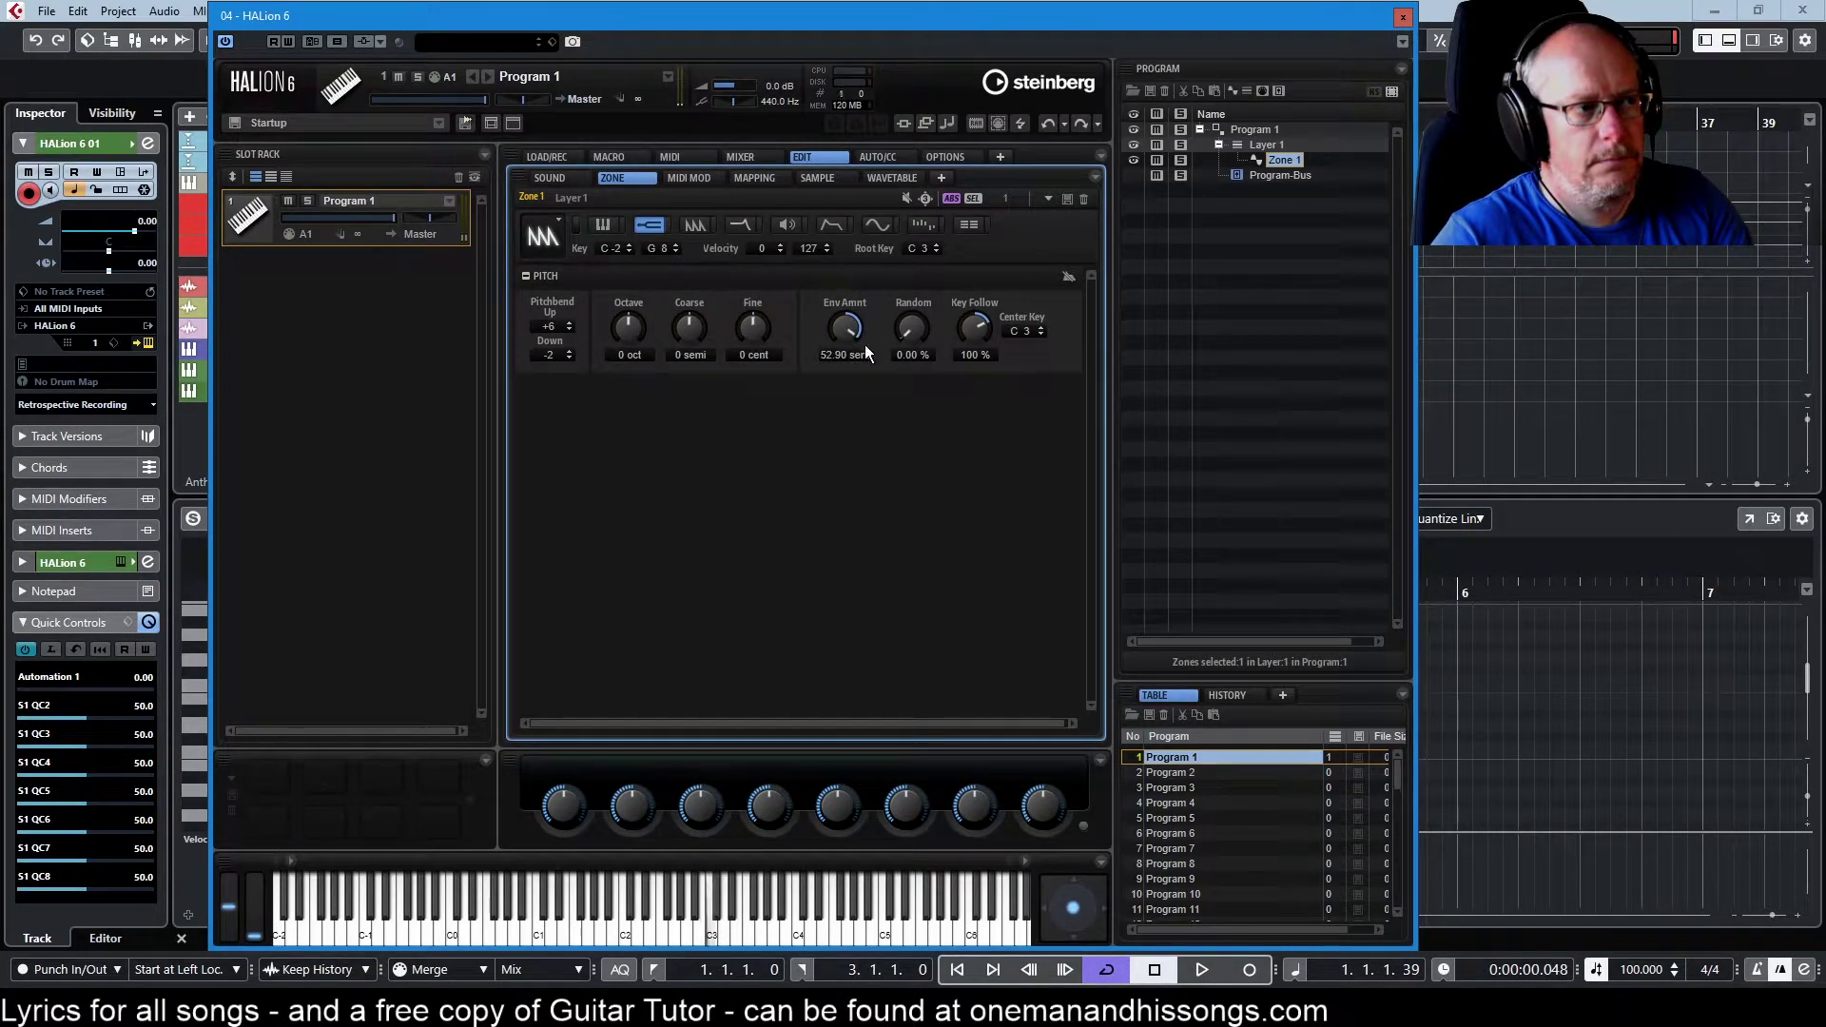
left_click_drag(863, 343, 841, 262)
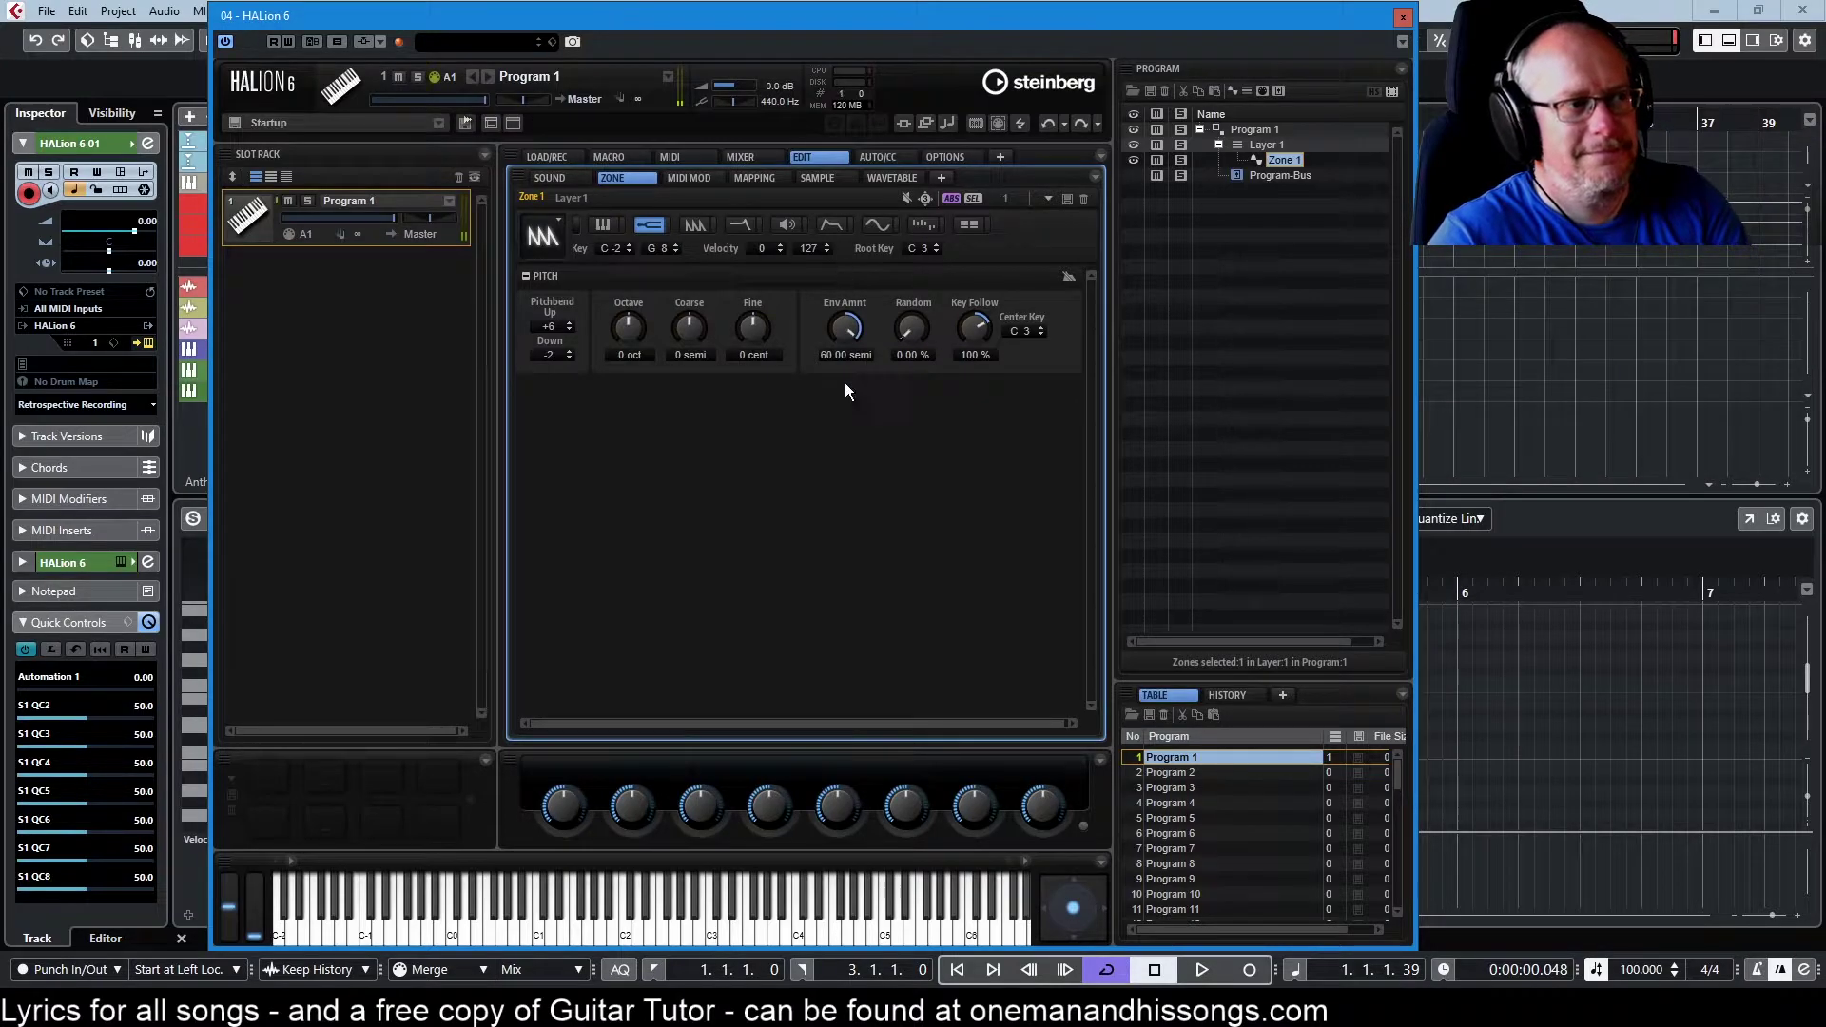
left_click_drag(848, 332, 917, 368)
Reshape the pitch envelope: move the sustain node later, raise node 3 to the peak, nudge node 2
left_click(831, 225)
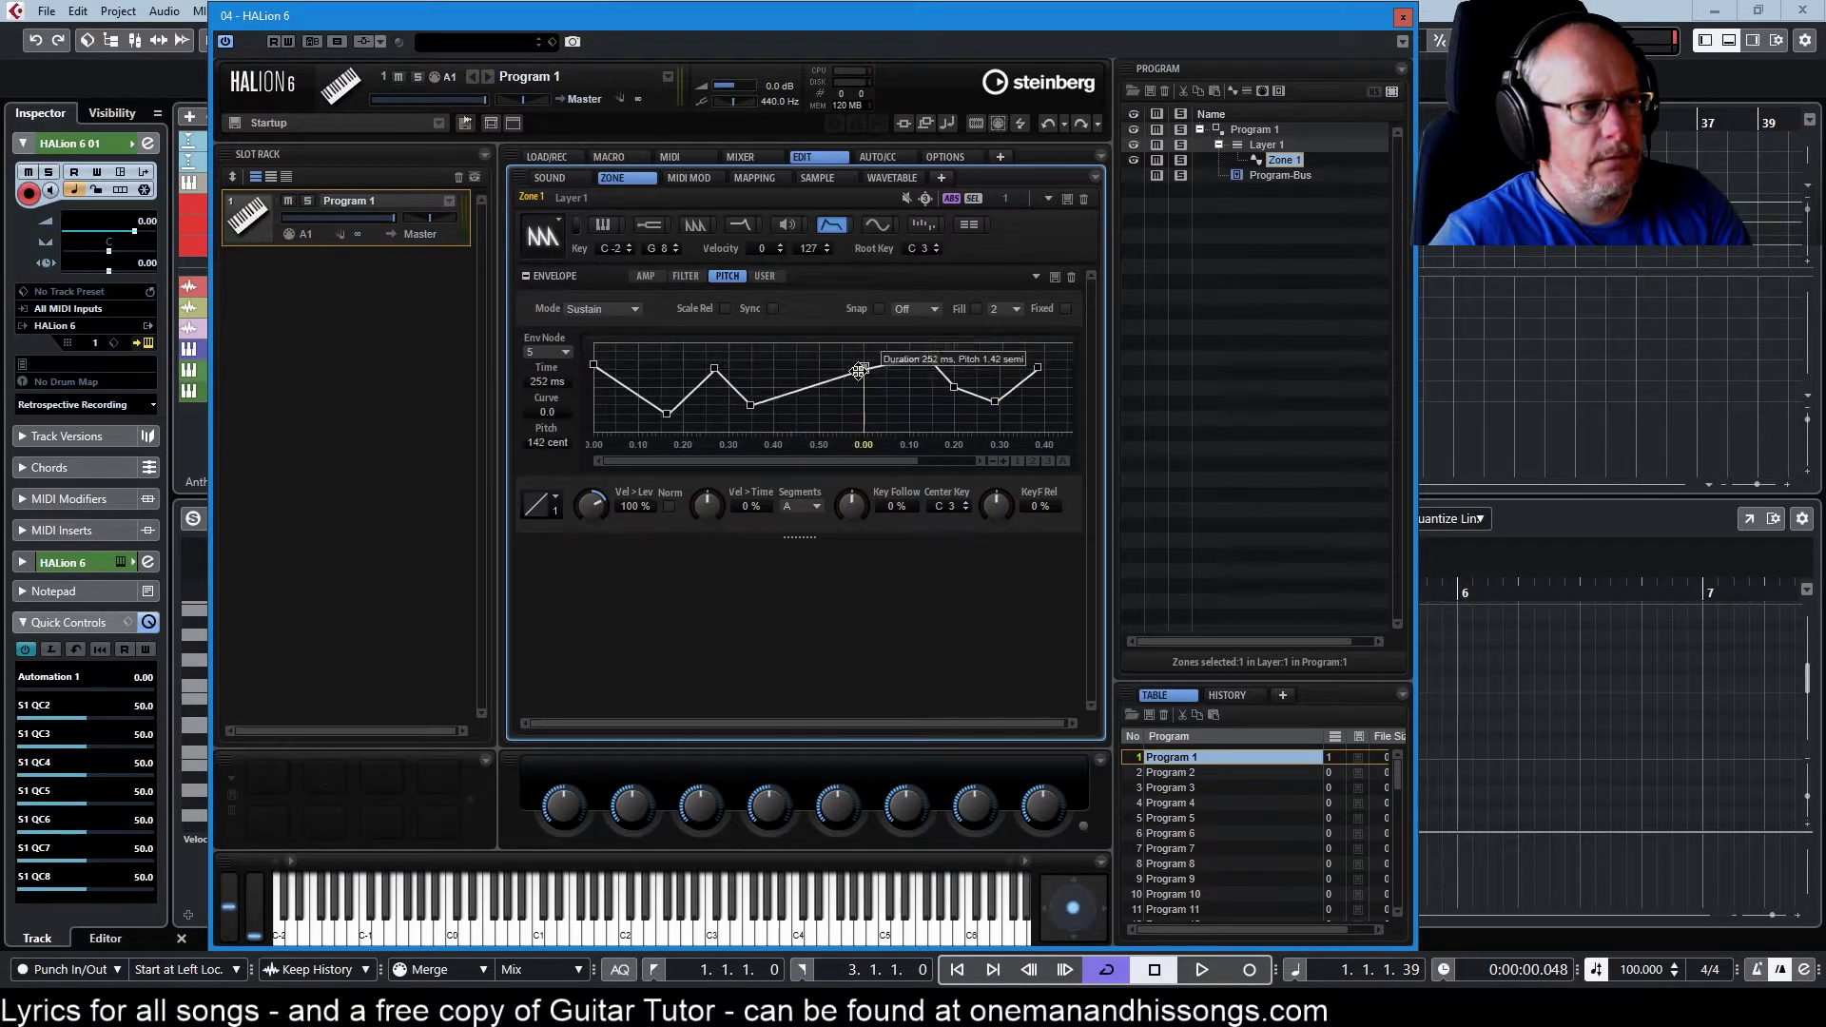
left_click_drag(754, 407, 805, 401)
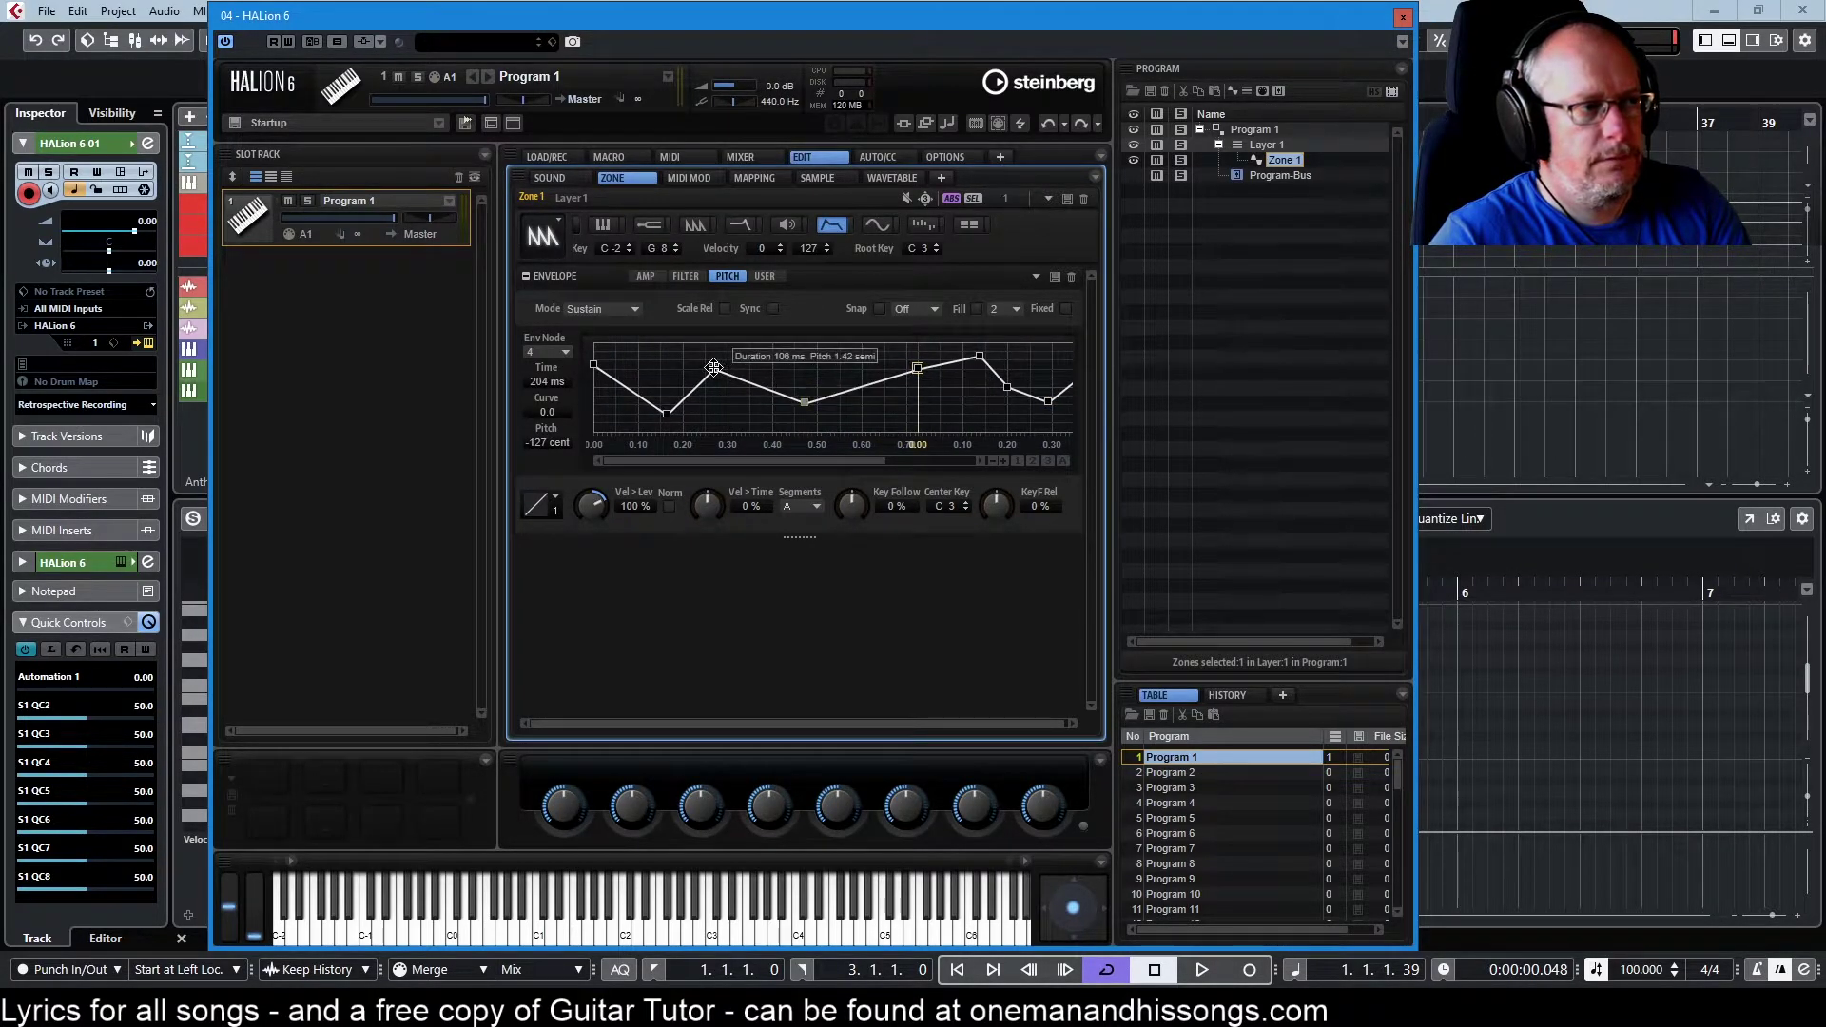
left_click_drag(713, 368, 776, 343)
left_click_drag(666, 414, 729, 422)
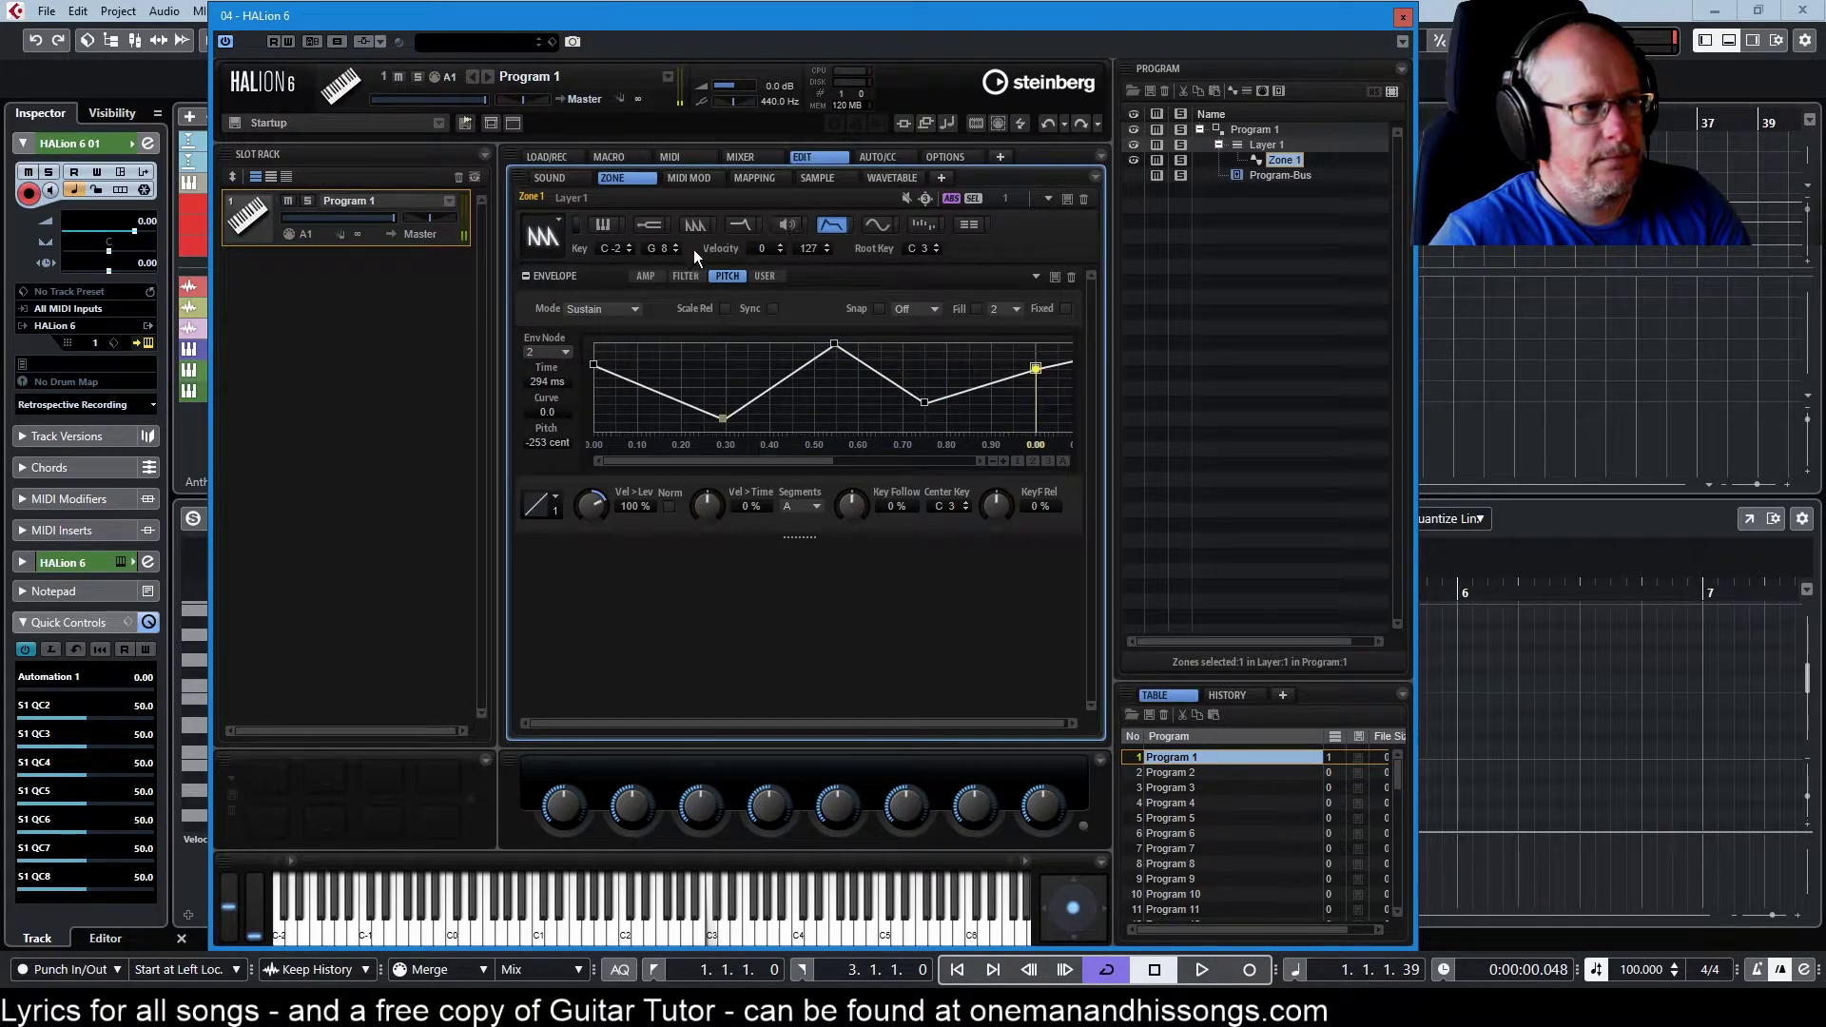
Set the zone's pitch envelope amount to 8.12 semitones
left_click(651, 223)
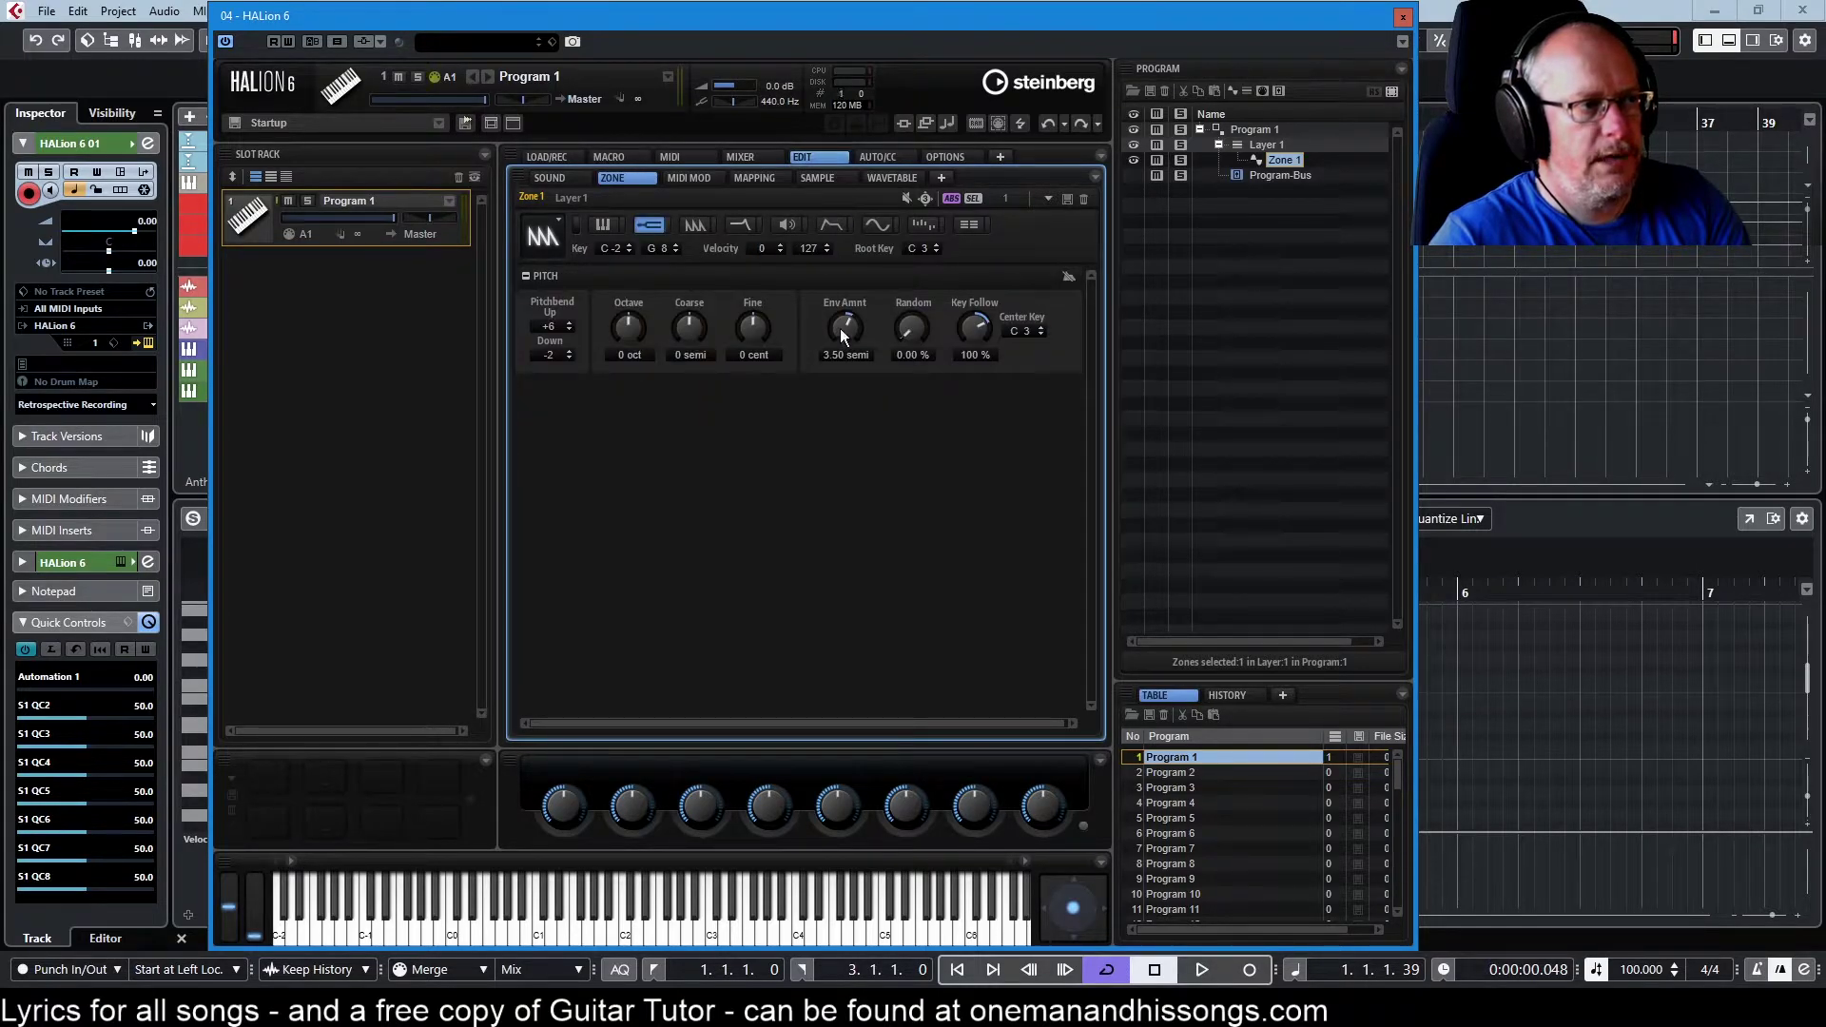
scroll(842, 328, "up", 3)
left_click_drag(844, 328, 844, 321)
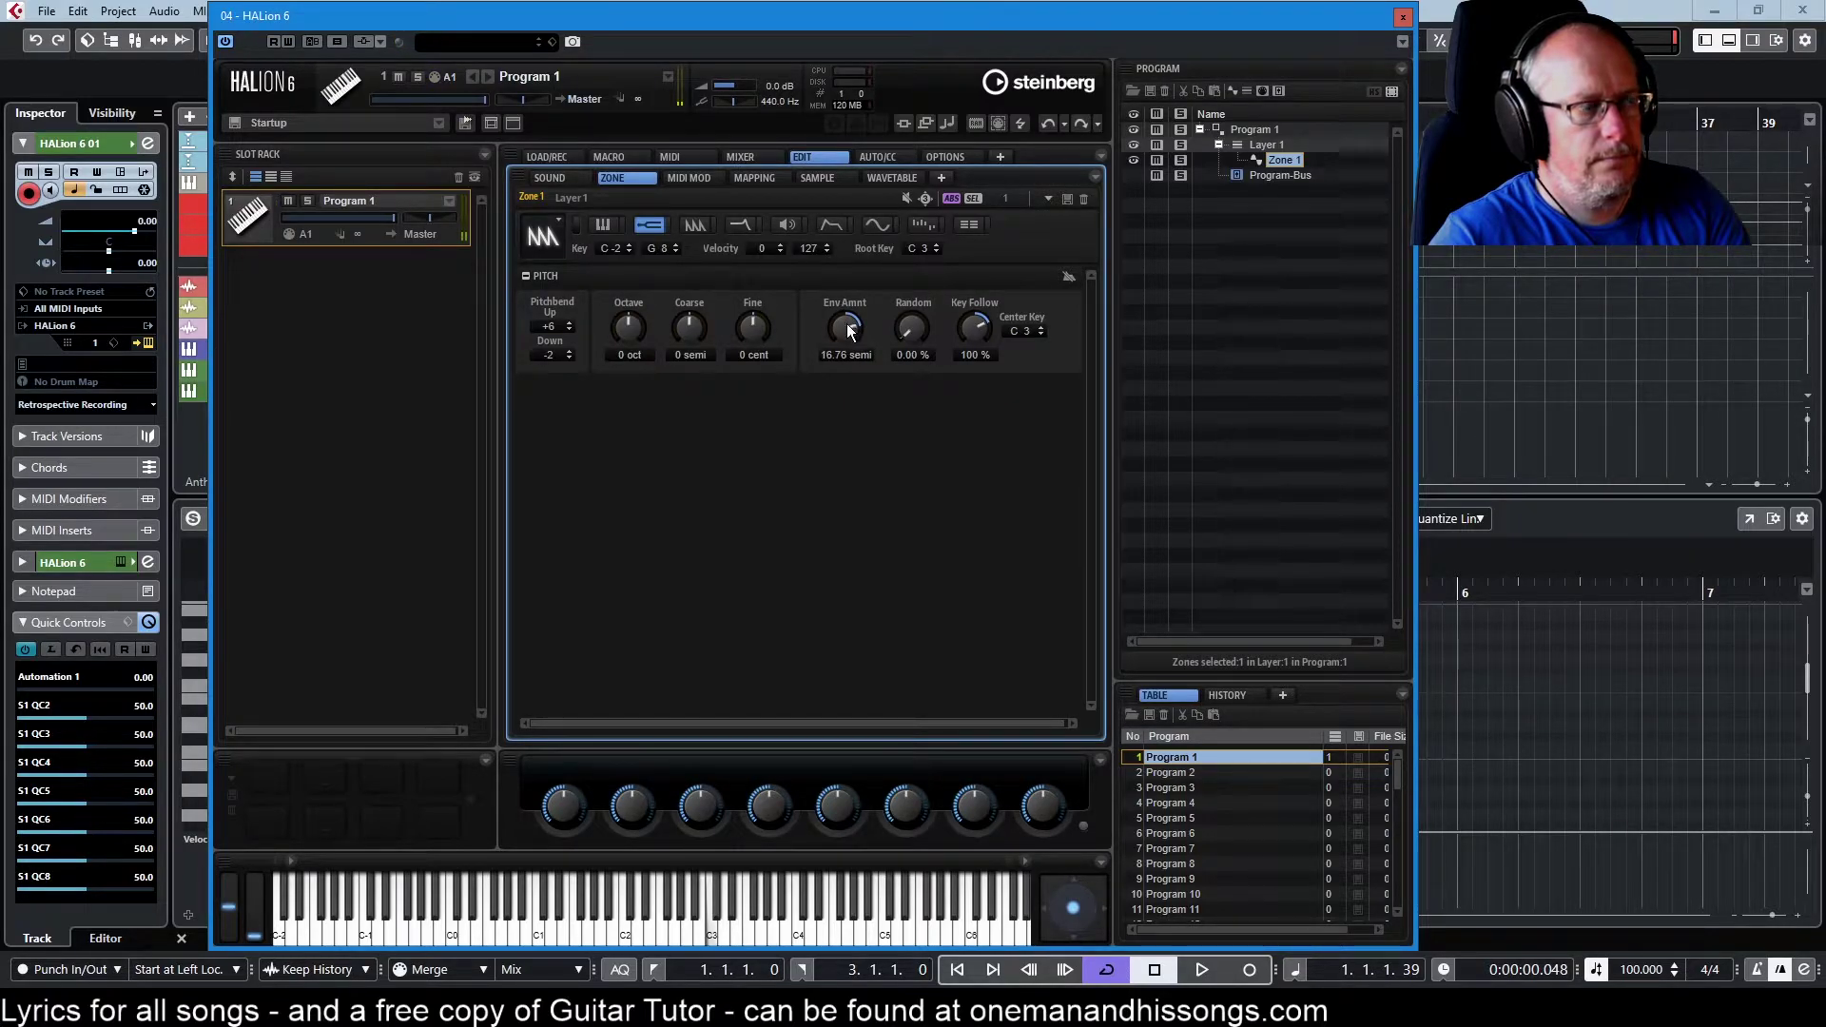
Curve the pitch envelope's first segment and the segments around the sustain node
left_click(831, 224)
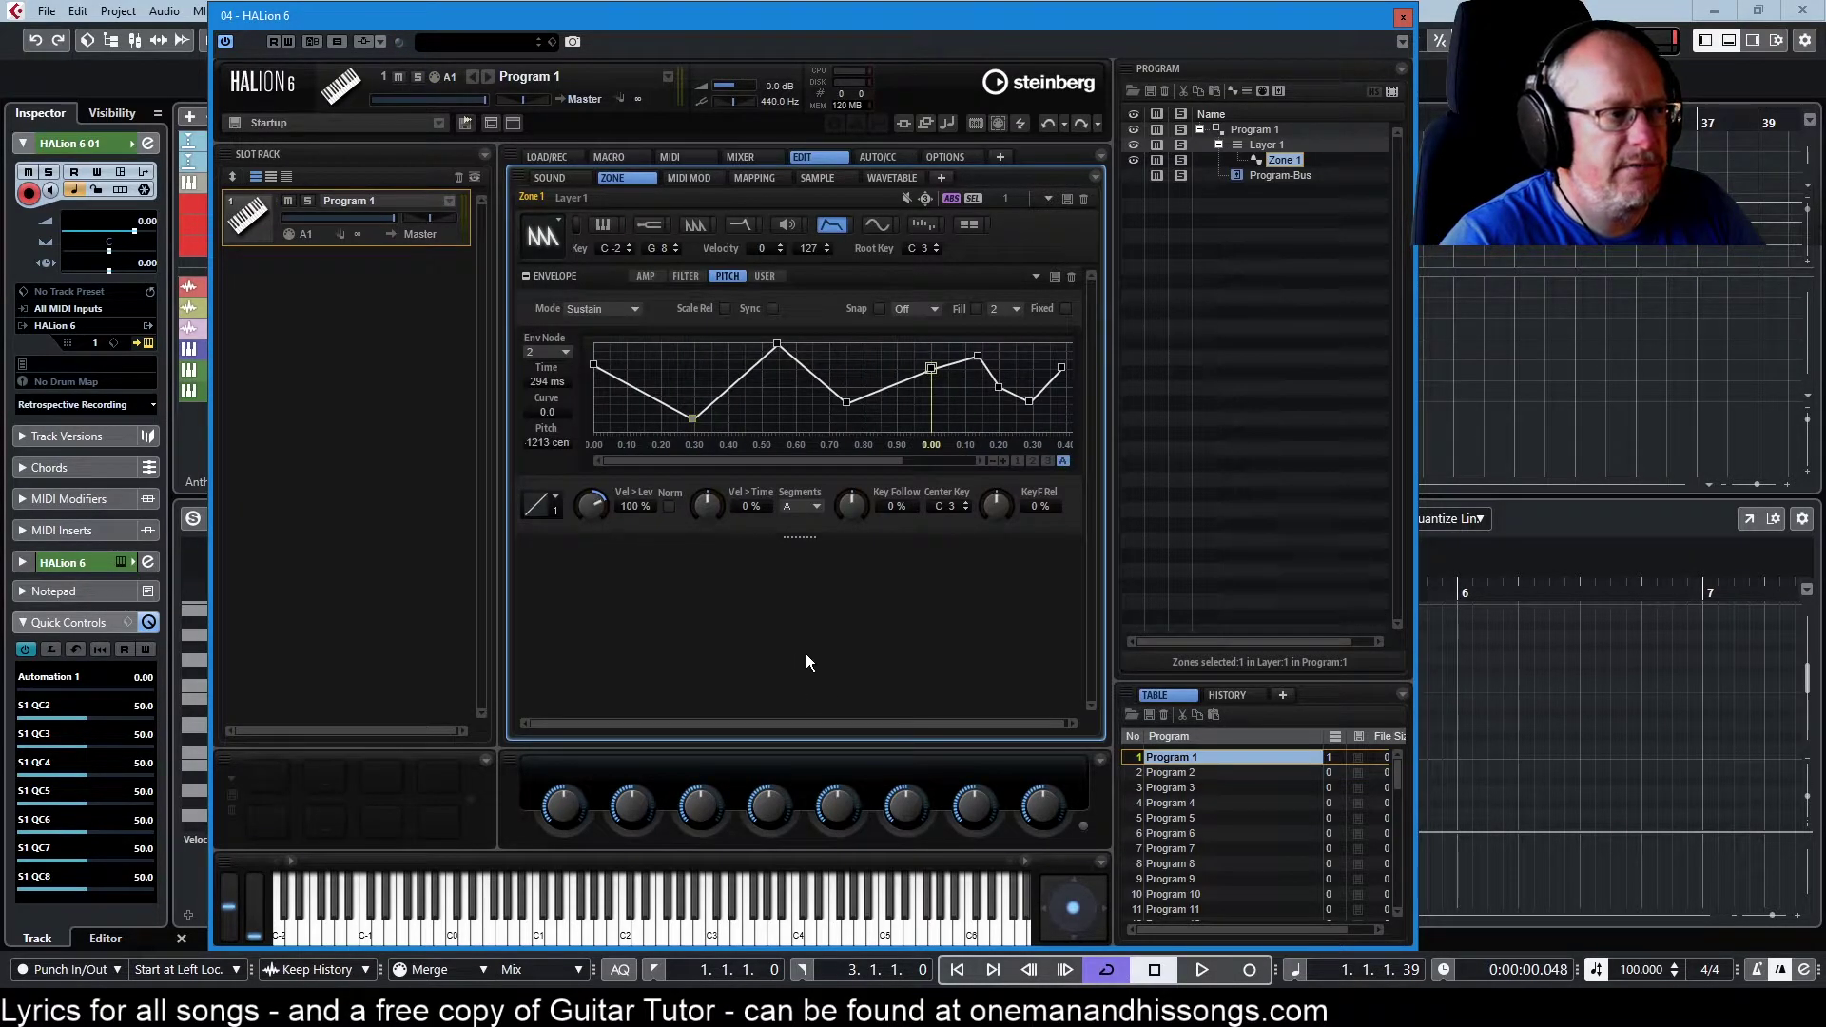
left_click_drag(634, 386, 1008, 359)
left_click(735, 387)
left_click(960, 370)
left_click(1021, 398)
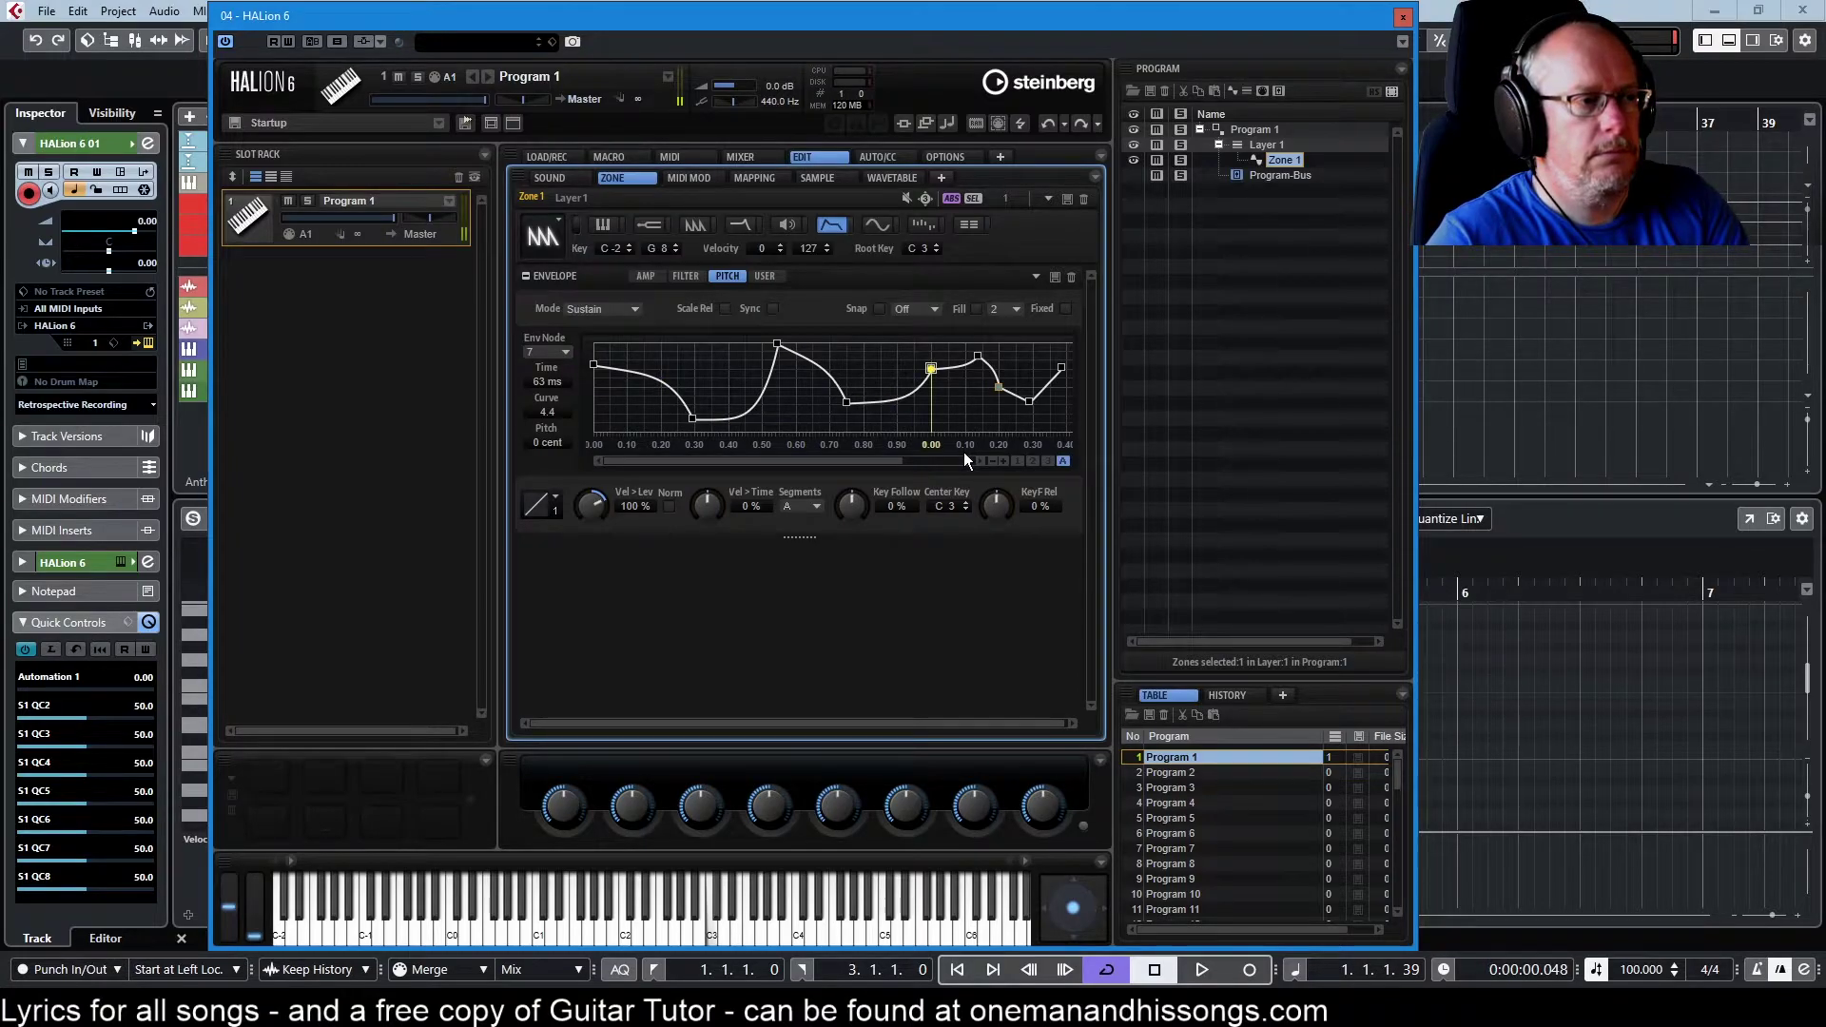
Set the pitch envelope mode to Loop and return to the zone's pitch settings
left_click(613, 309)
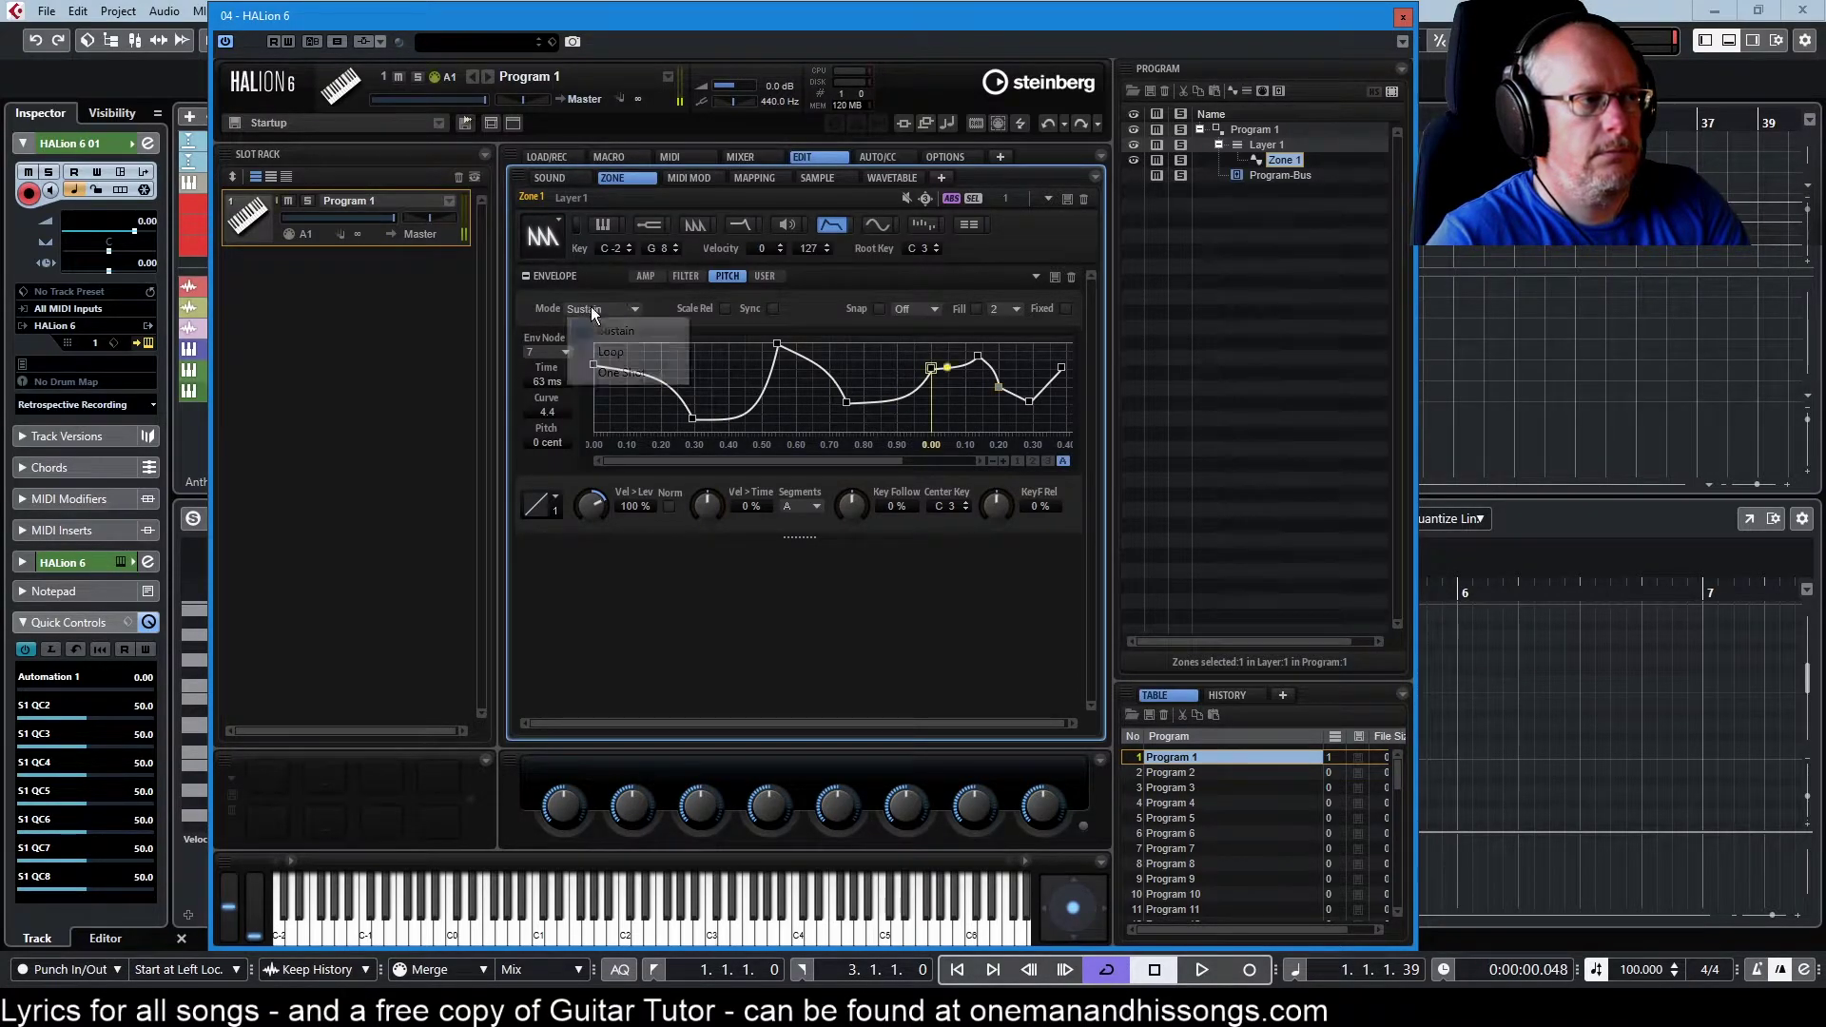
left_click(612, 346)
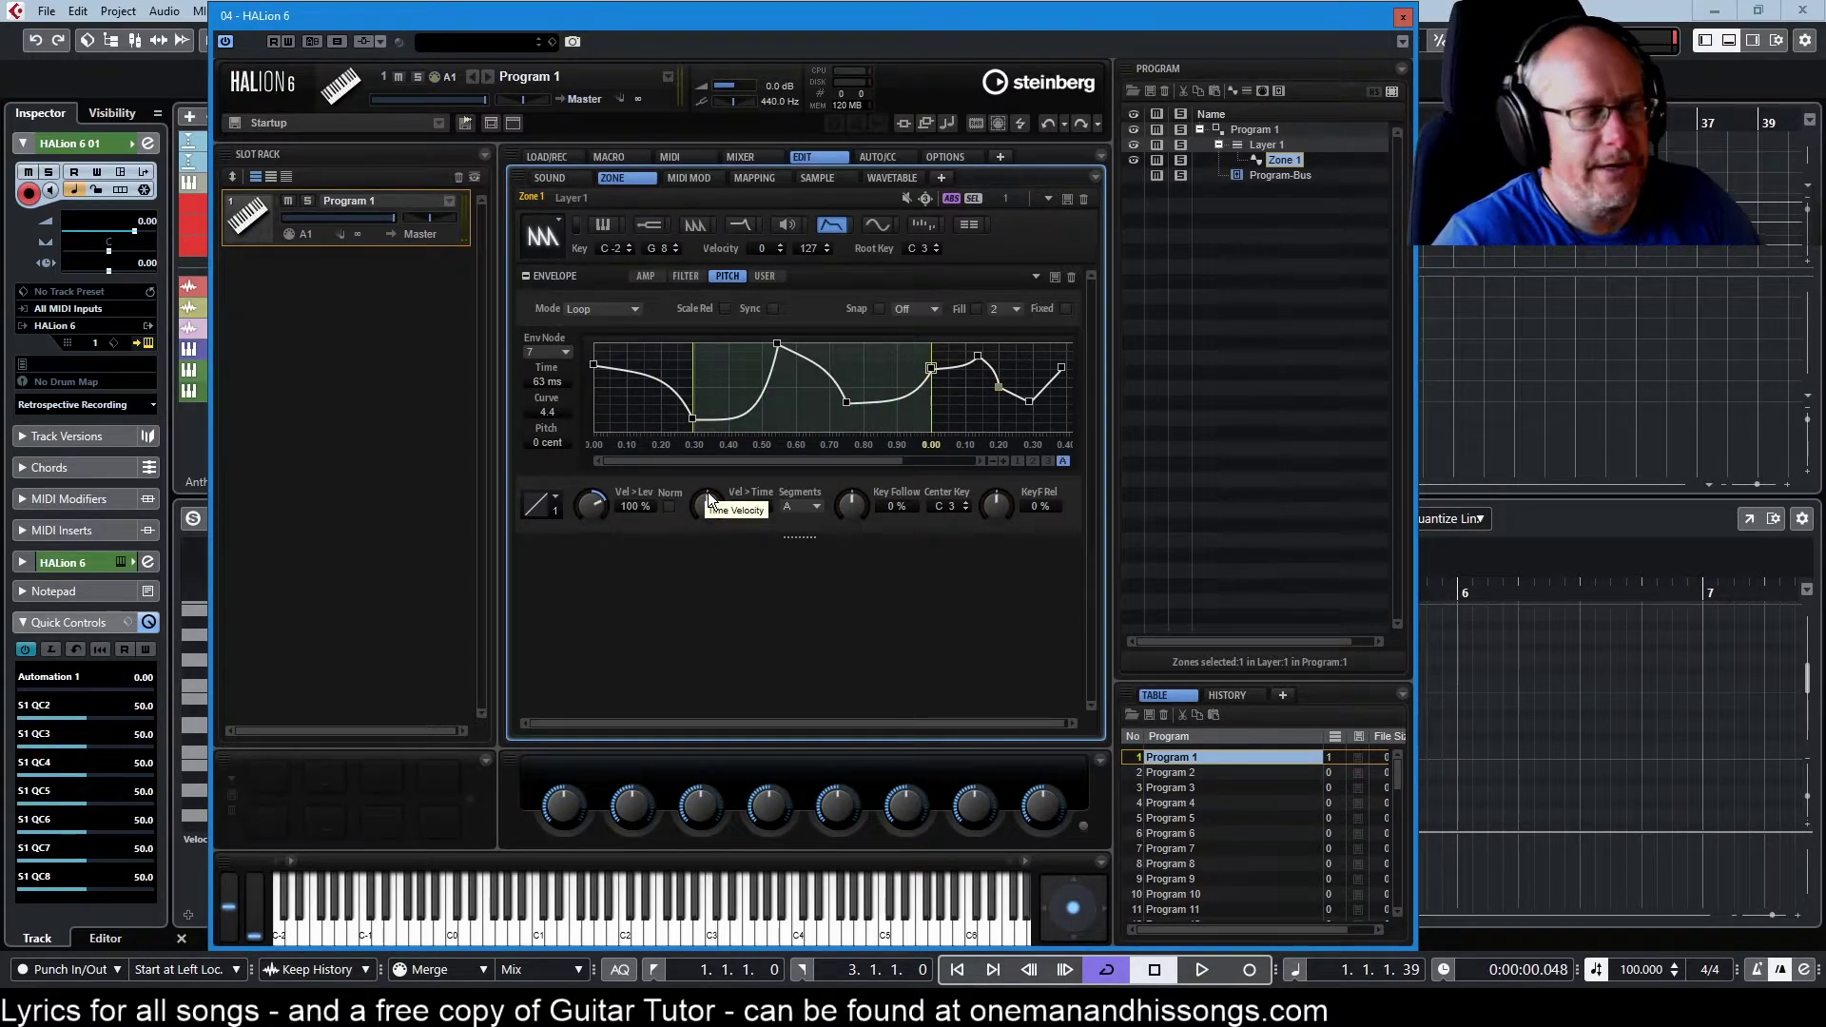
left_click(648, 225)
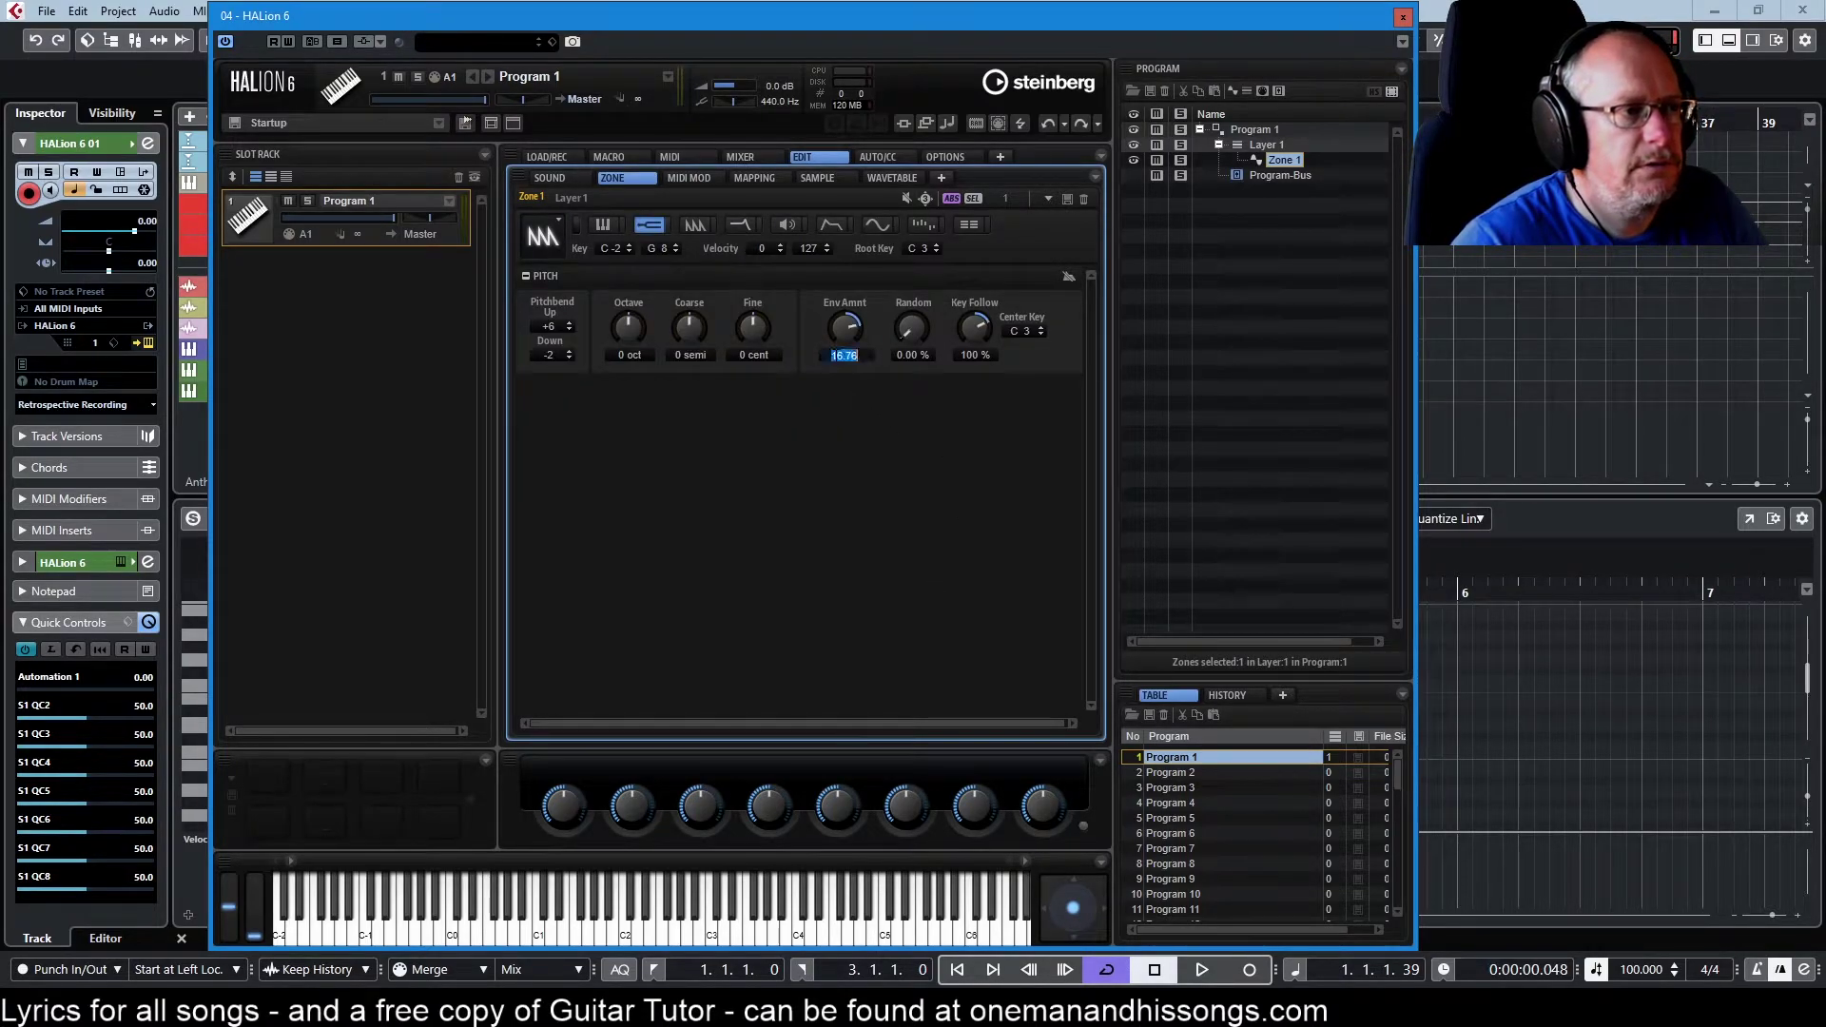
Set the zone's pitch Env Amnt to 0 semitones
type("0")
key("Return")
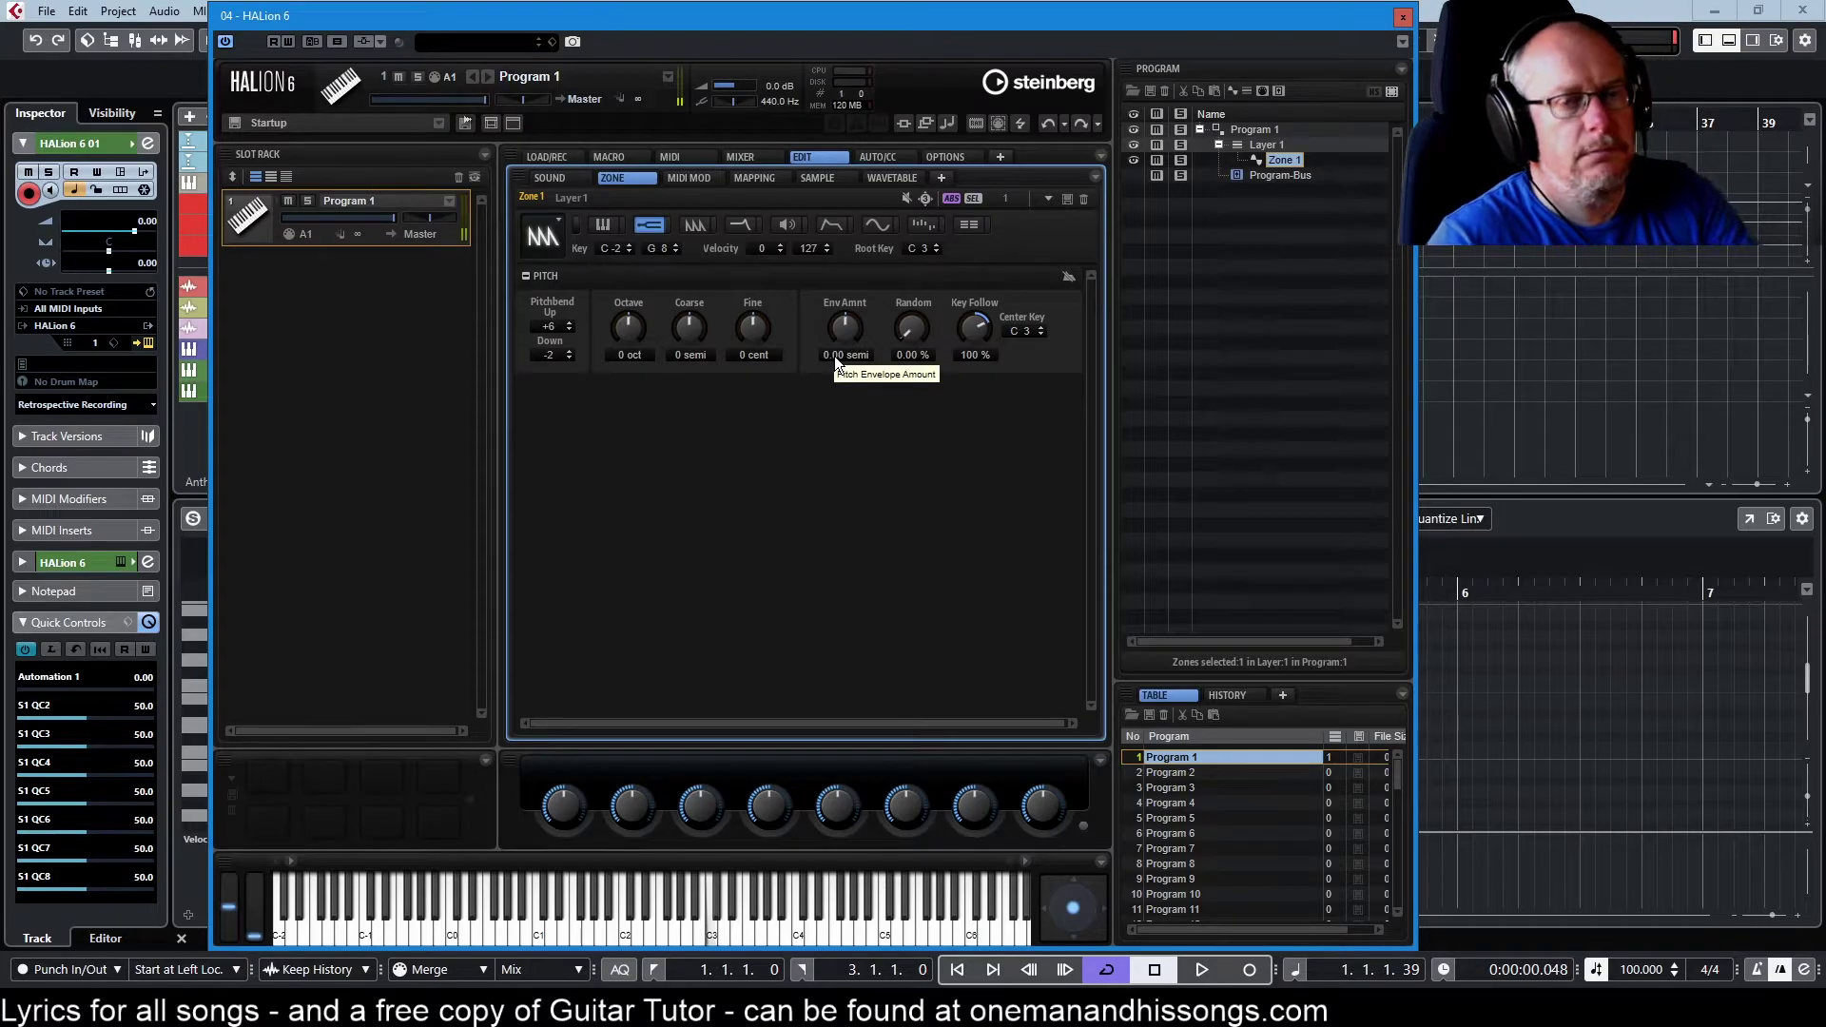
left_click(829, 225)
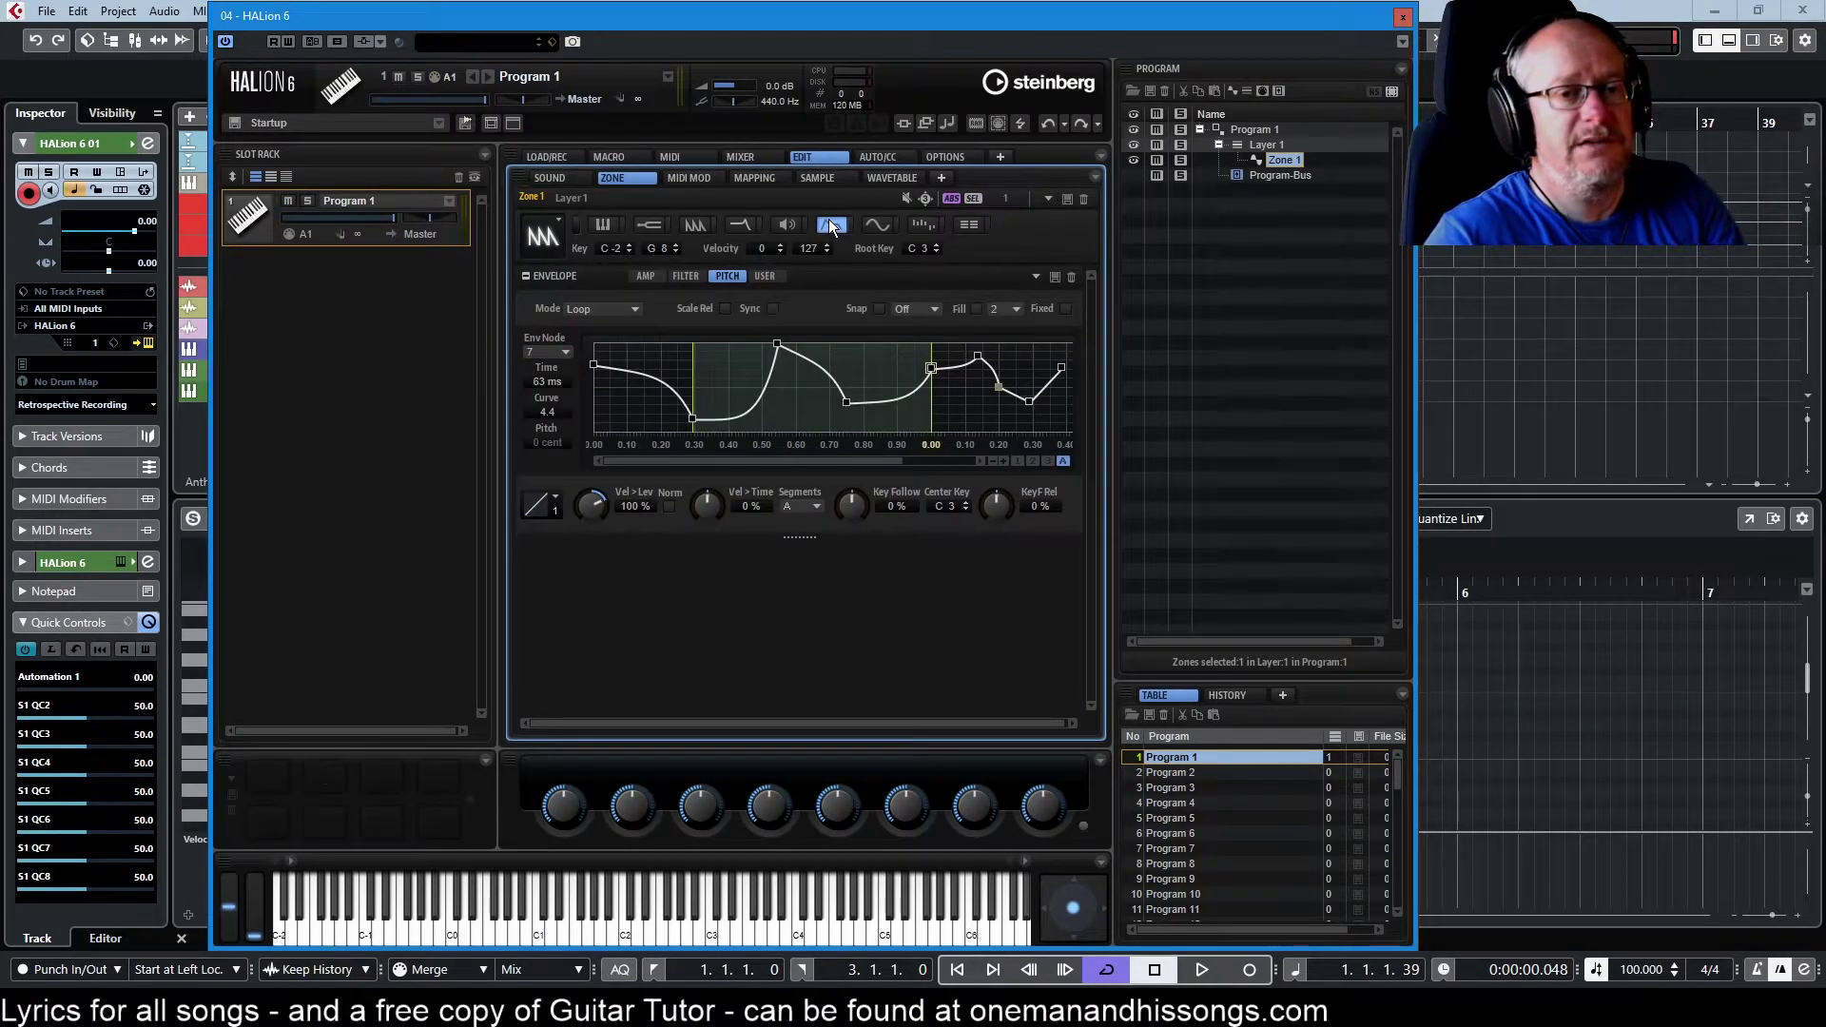
left_click(645, 224)
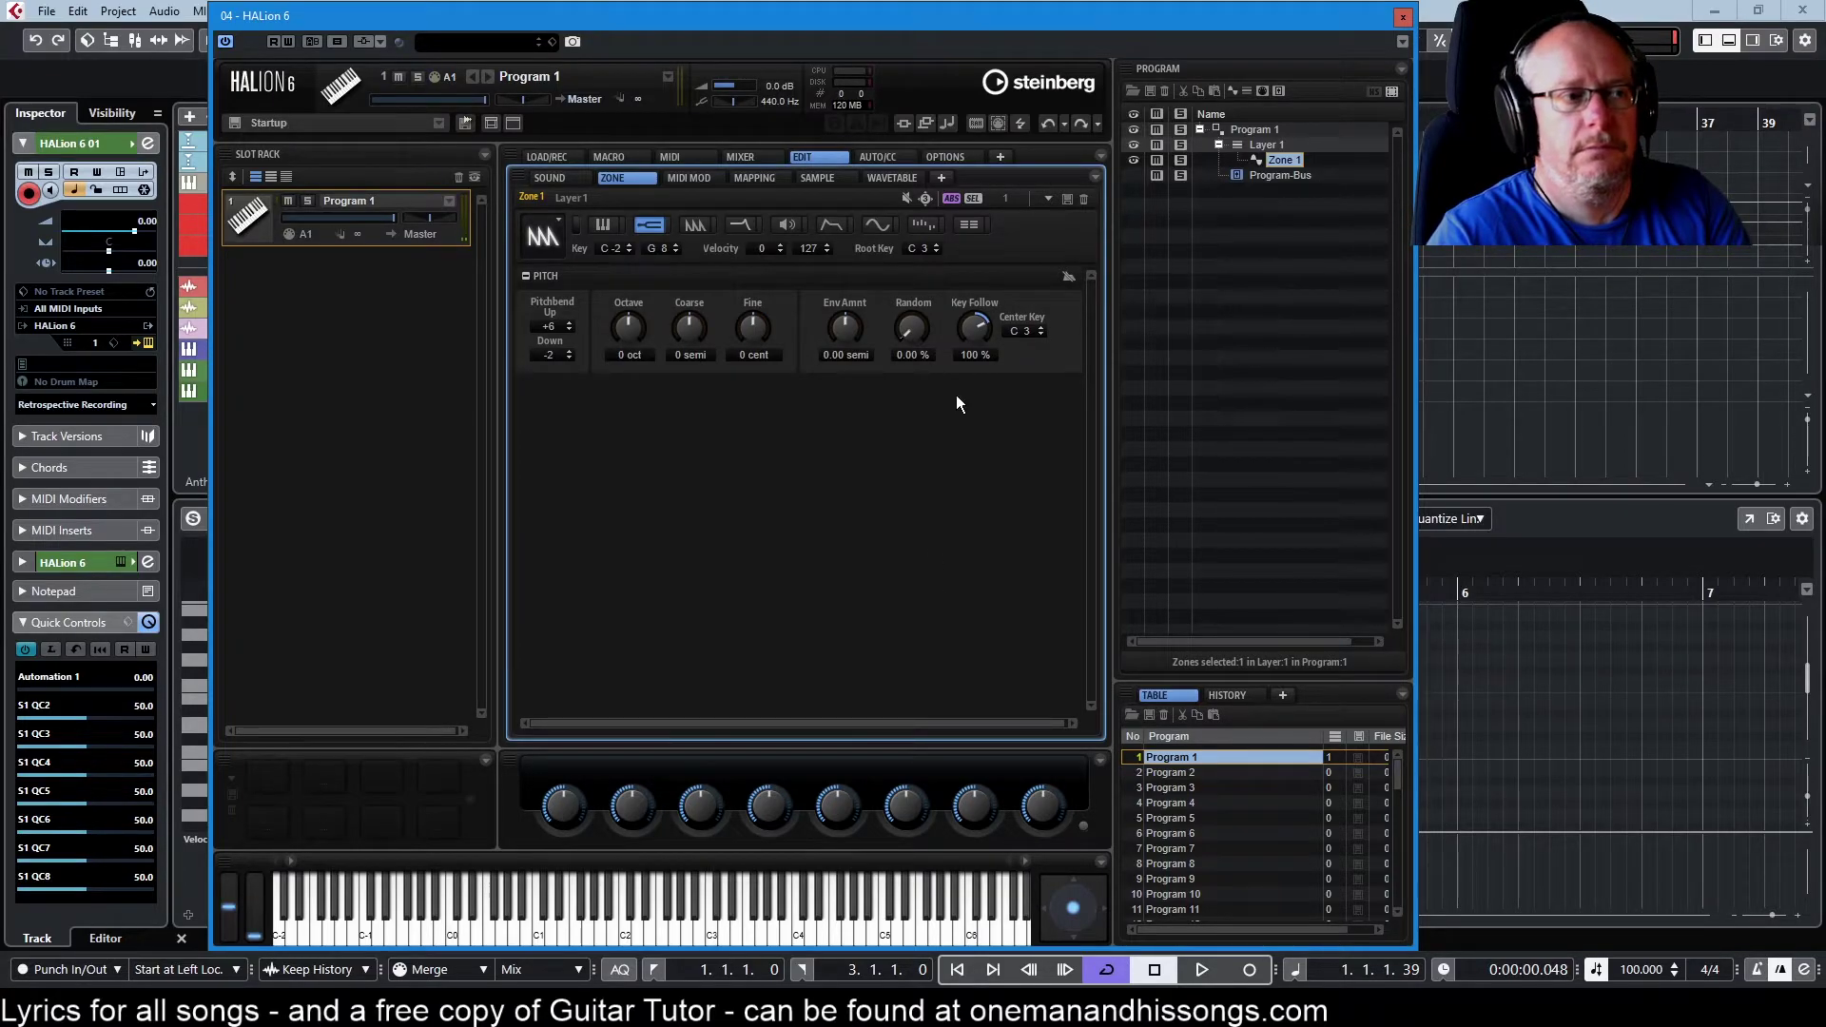
Turn the zone's pitch Random knob up to 100 %
scroll(911, 324, "up", 9)
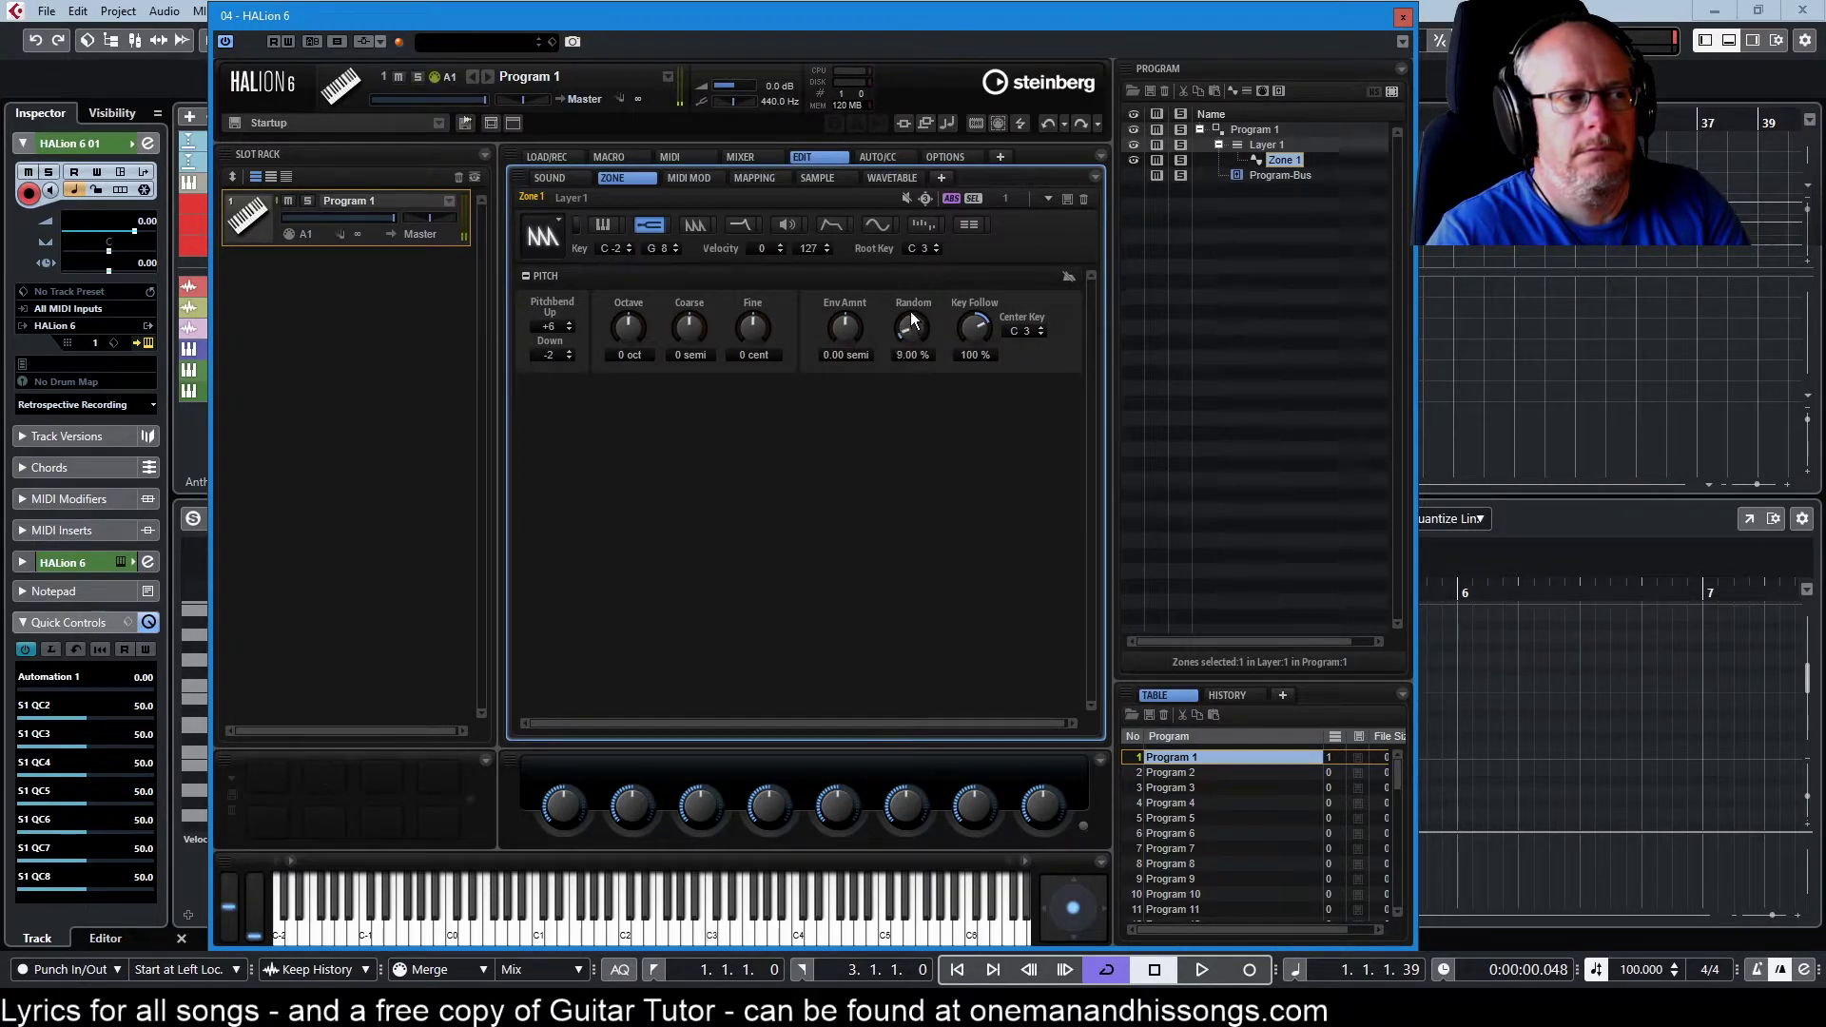
left_click_drag(911, 324, 899, 196)
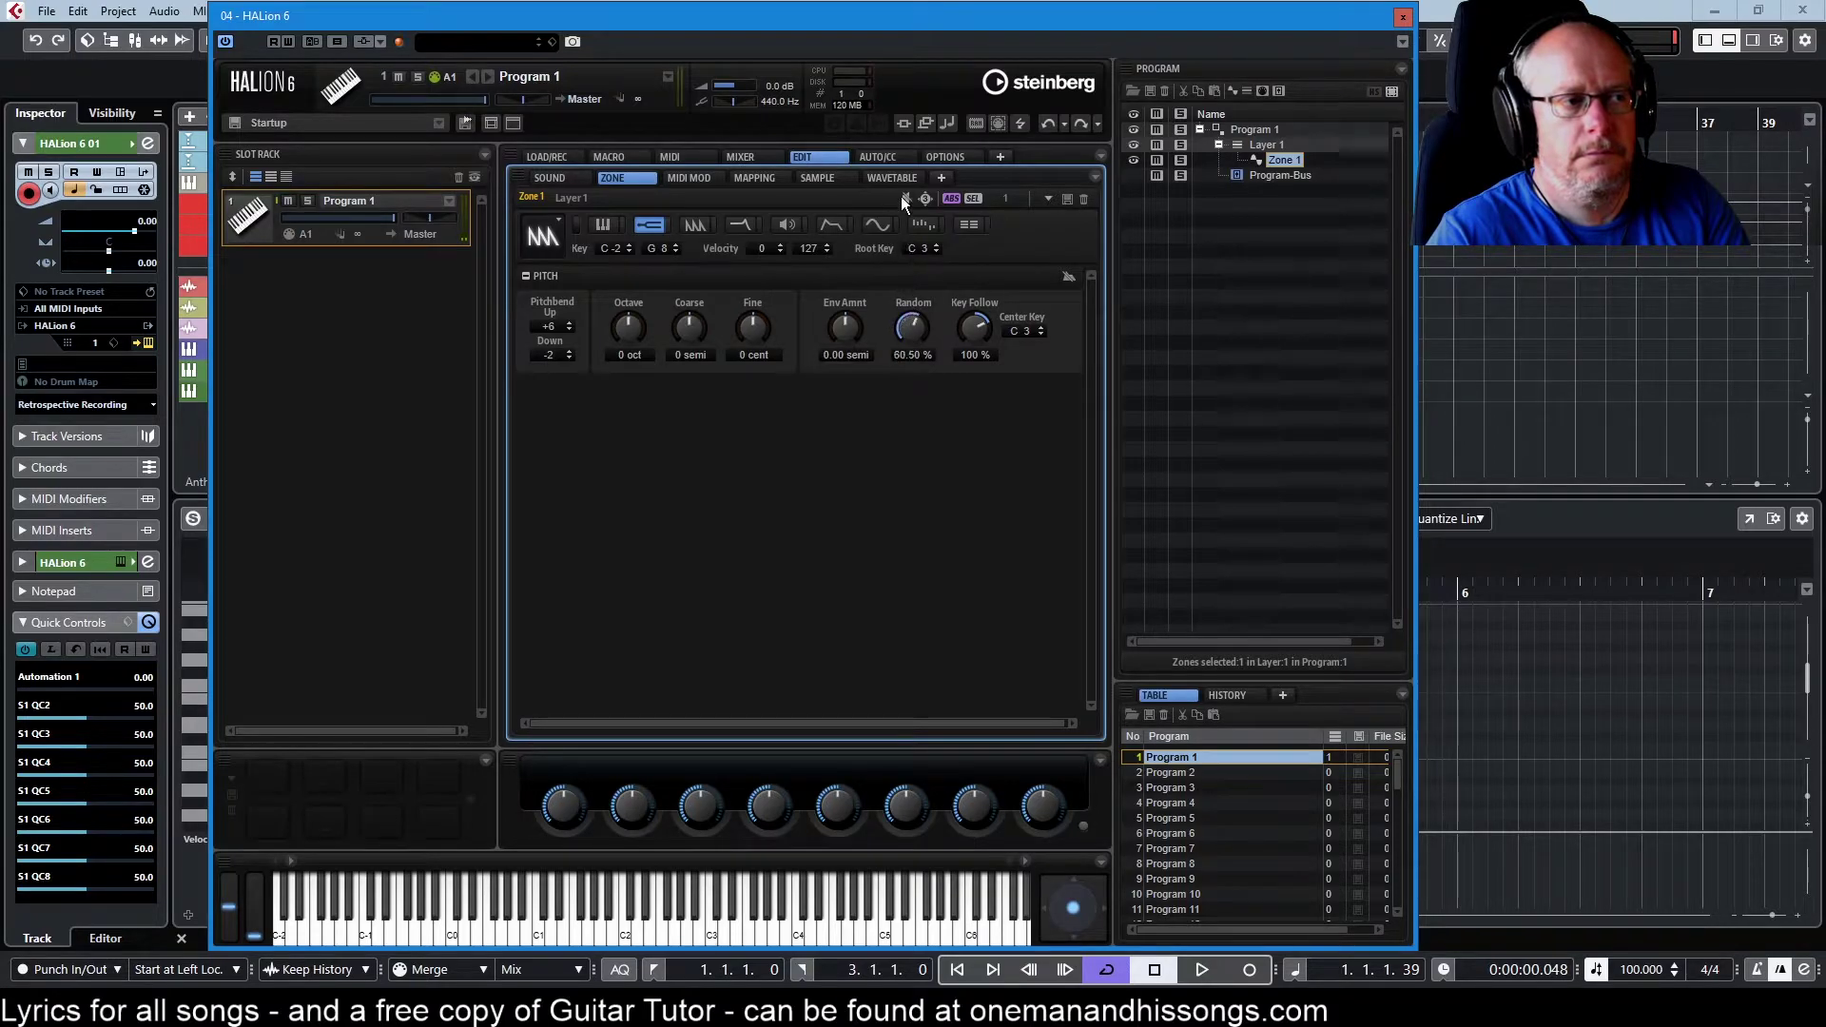
left_click_drag(911, 328, 900, 254)
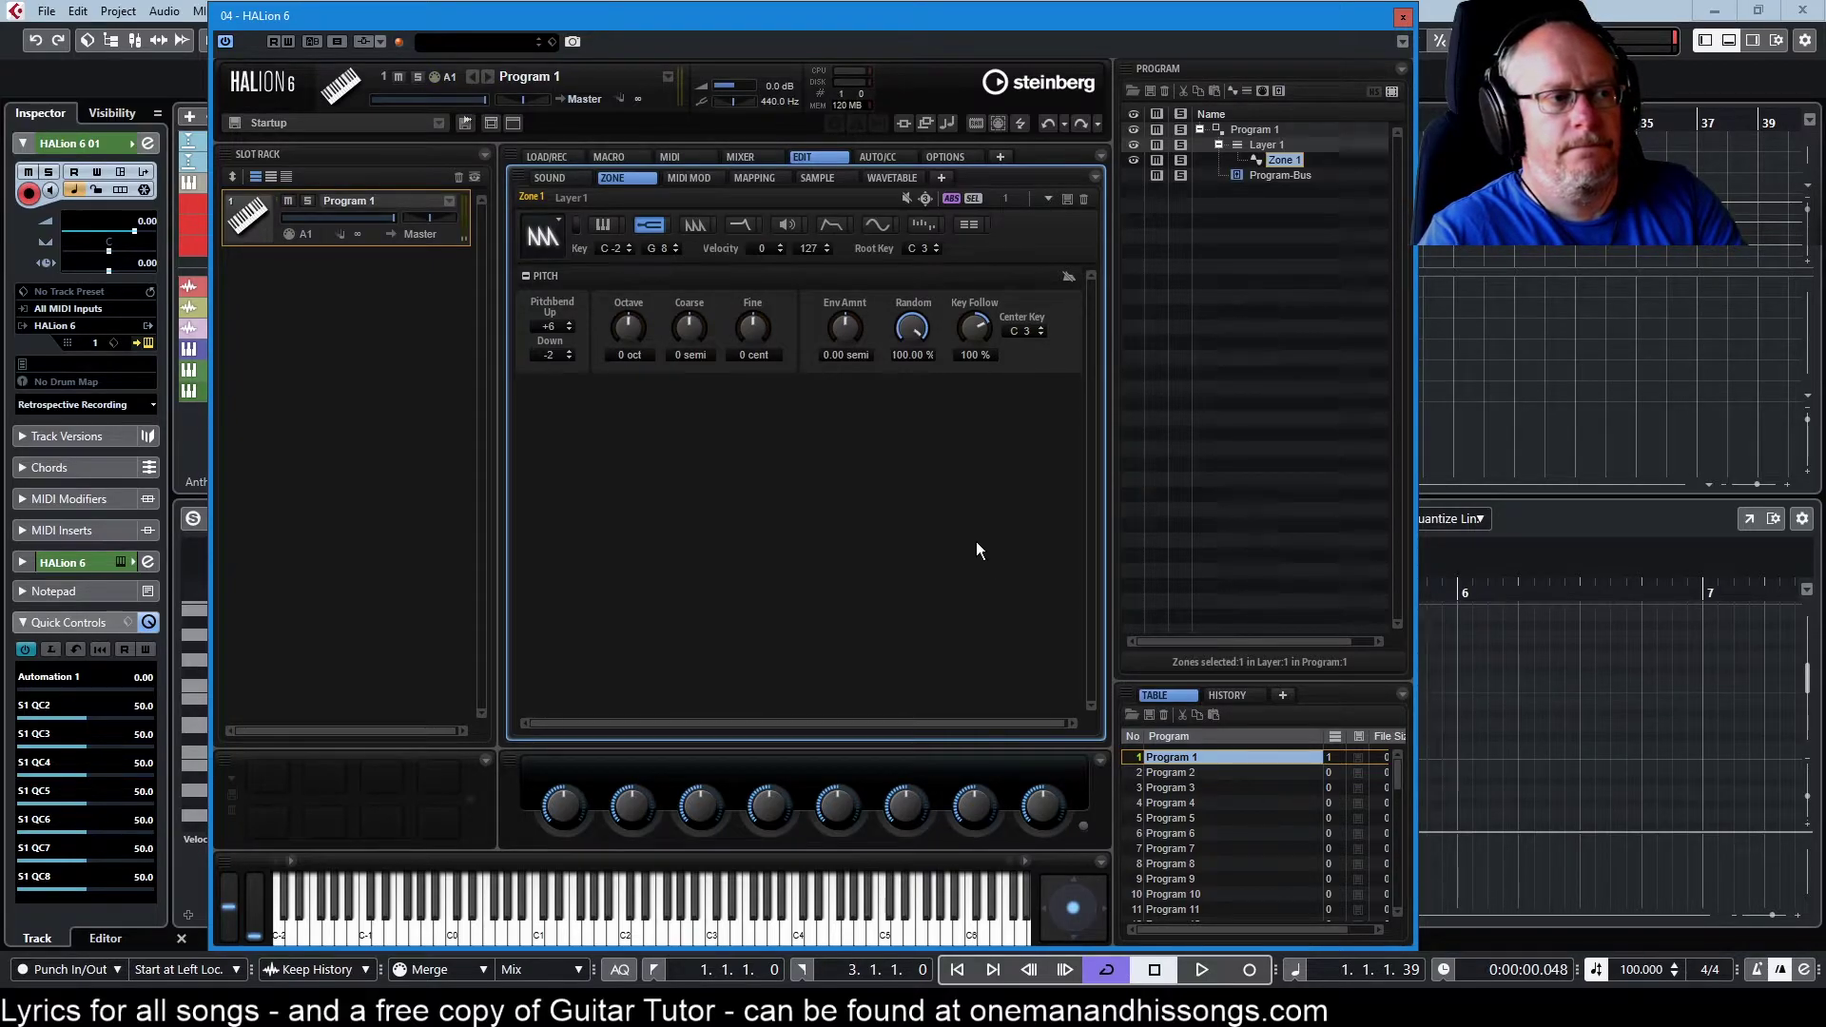
Enter 0 % for the zone's pitch Random value
double_click(911, 355)
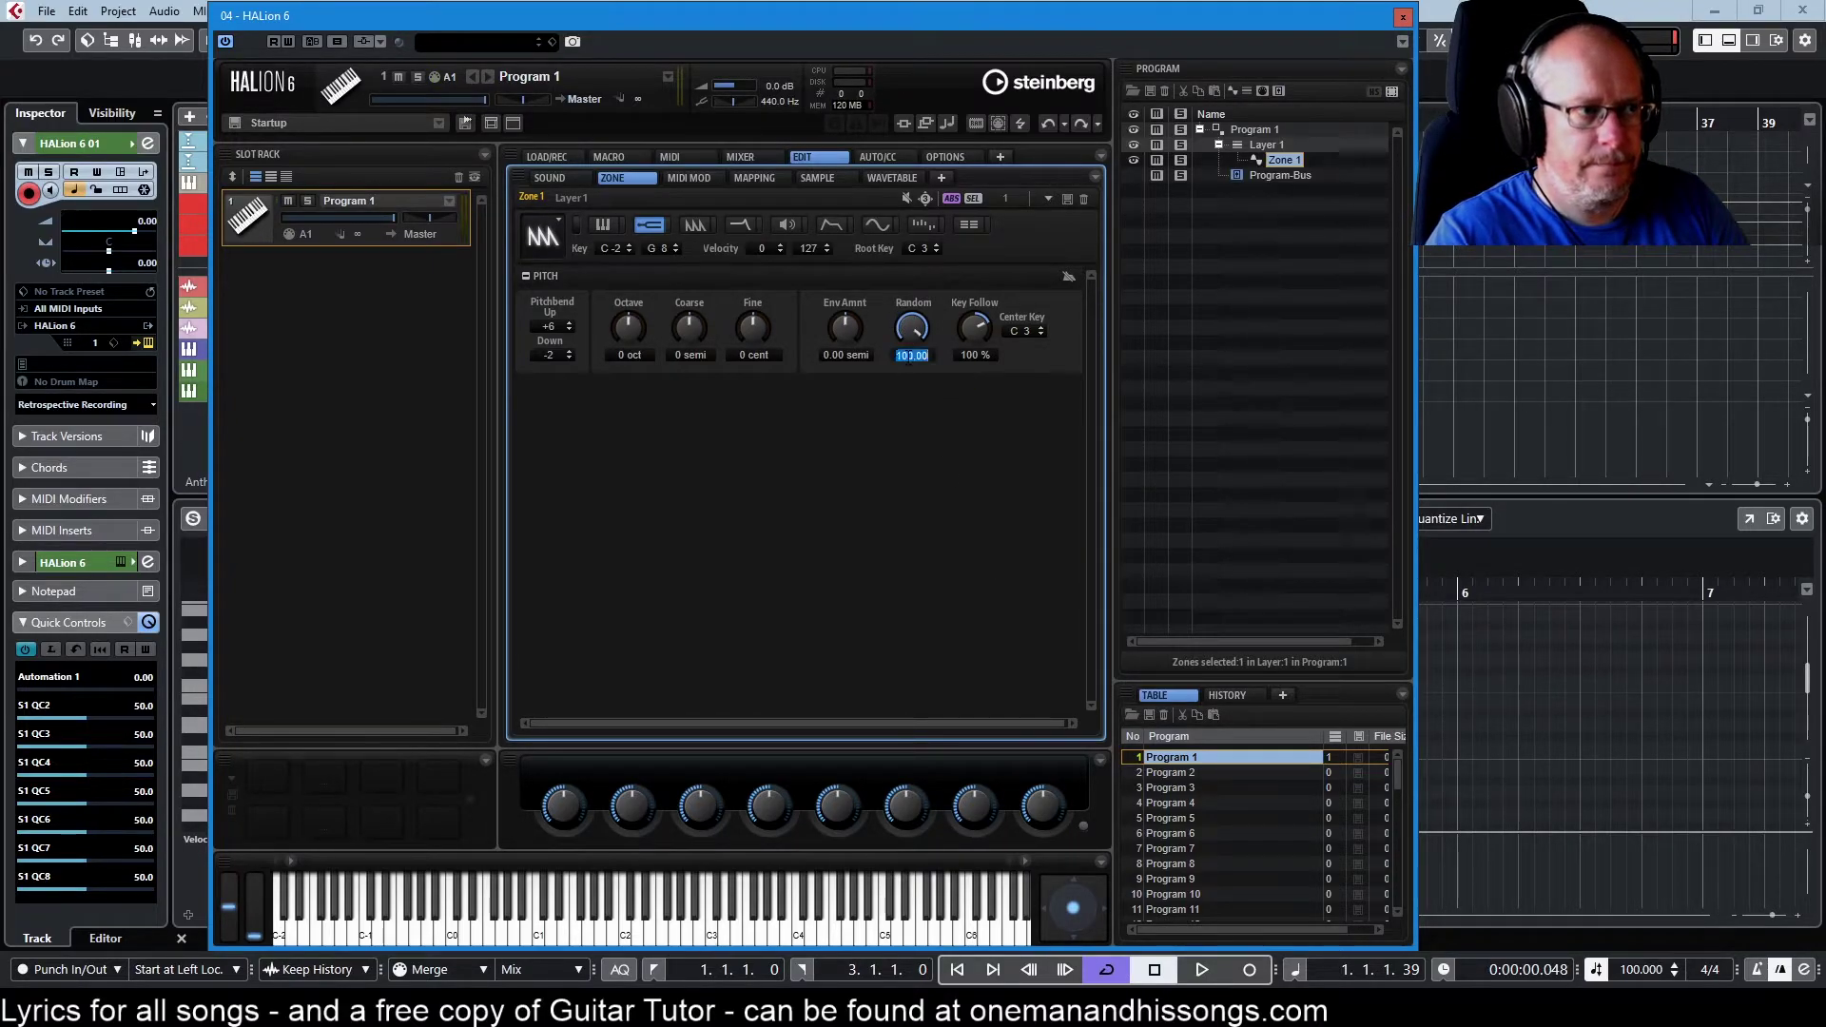
type("0")
key("Return")
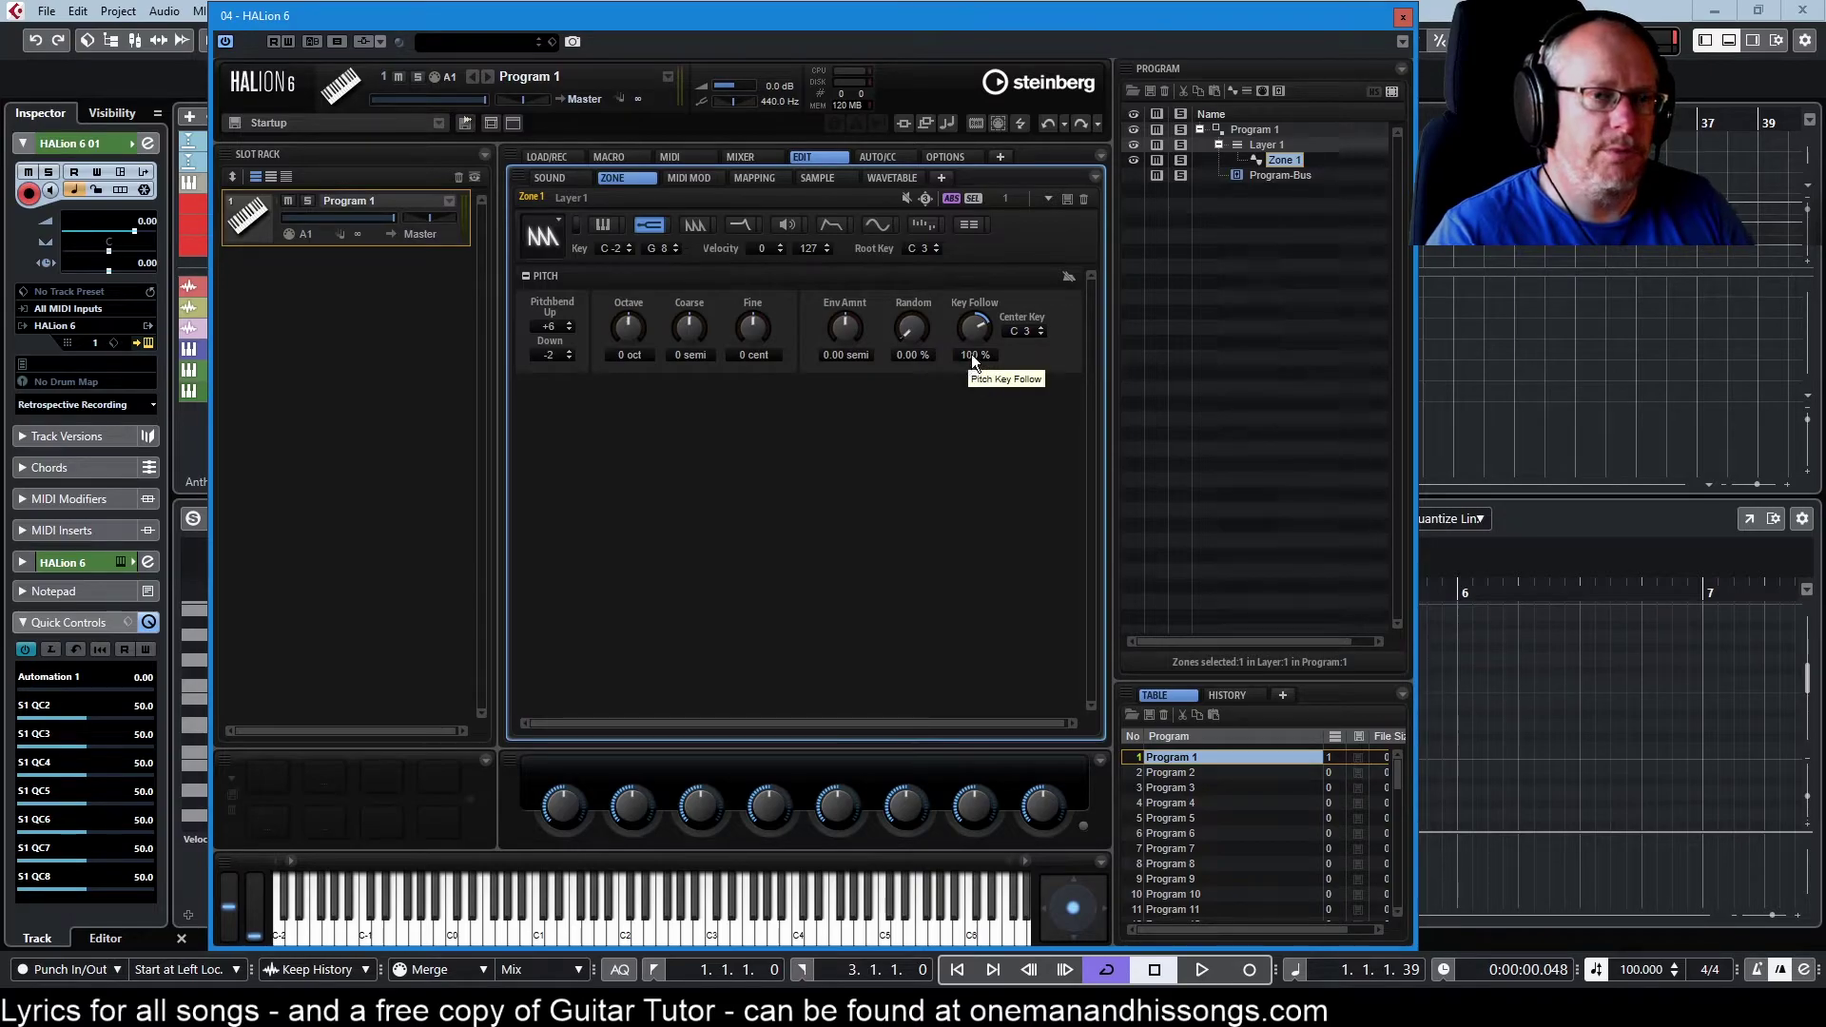
Enter 50 % for pitch Key Follow, then reset it to its 100 % default
type("50")
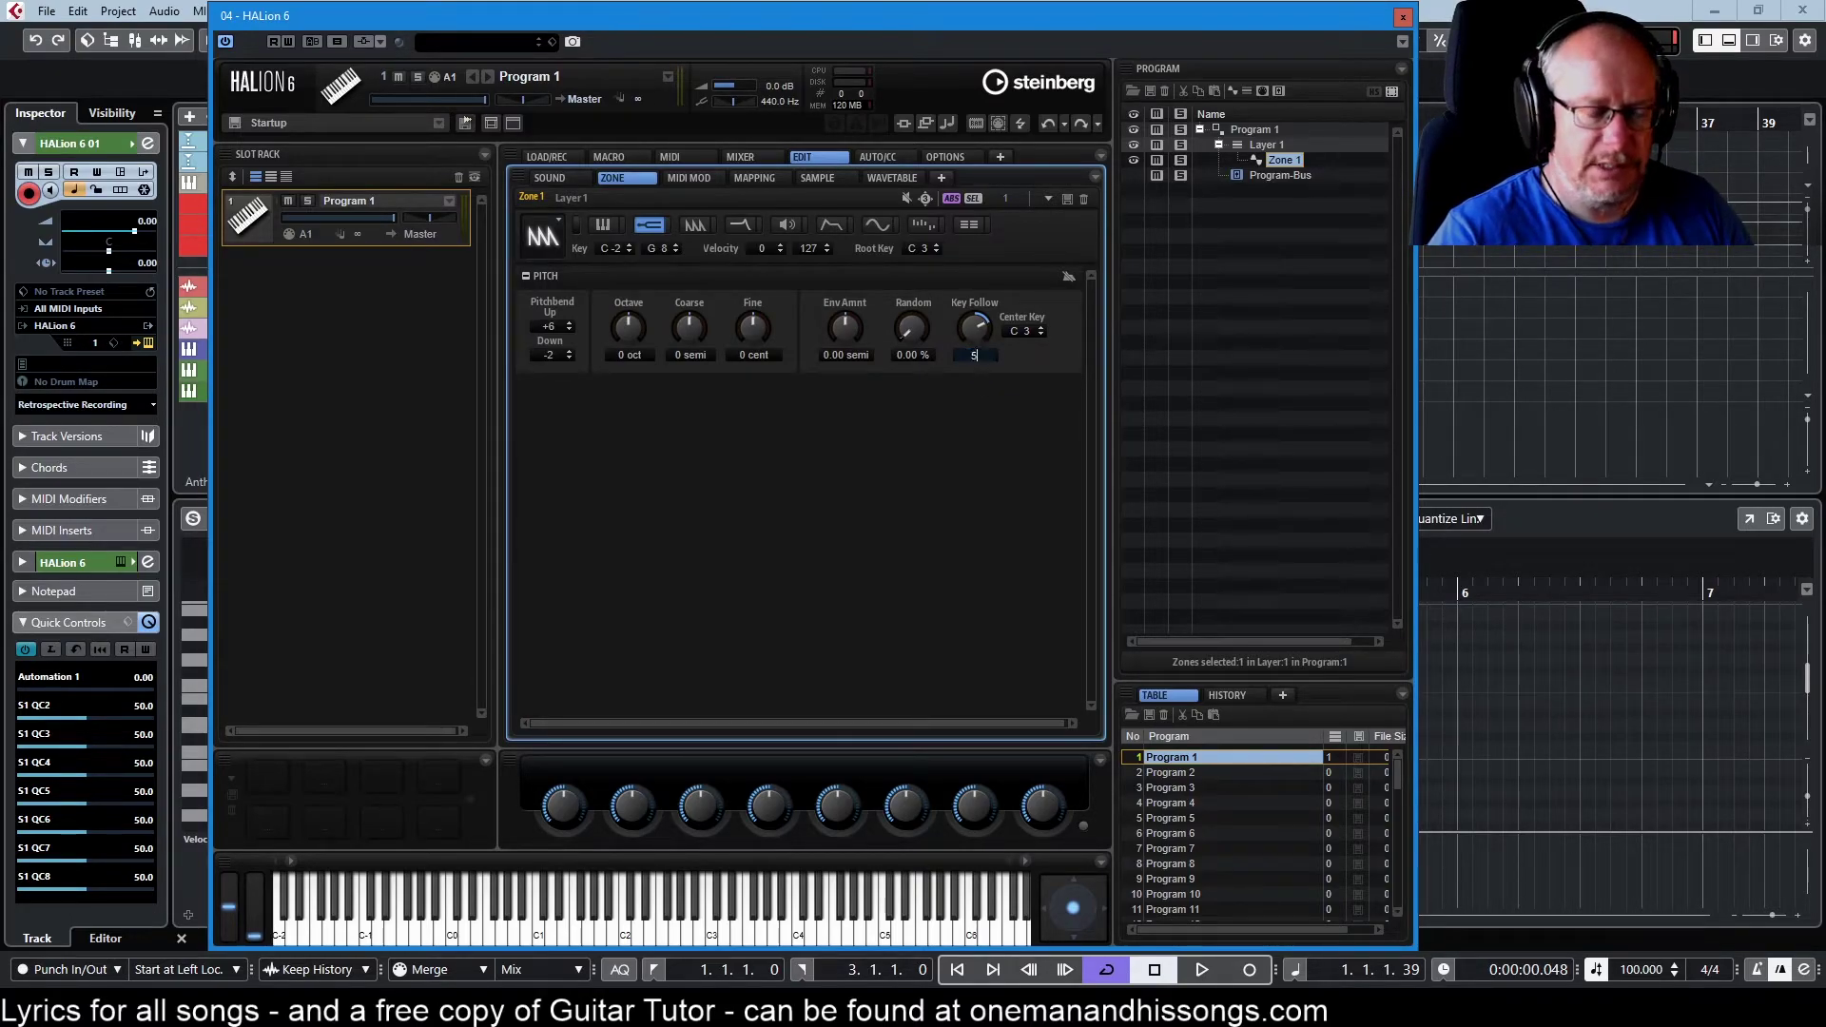
key("Return")
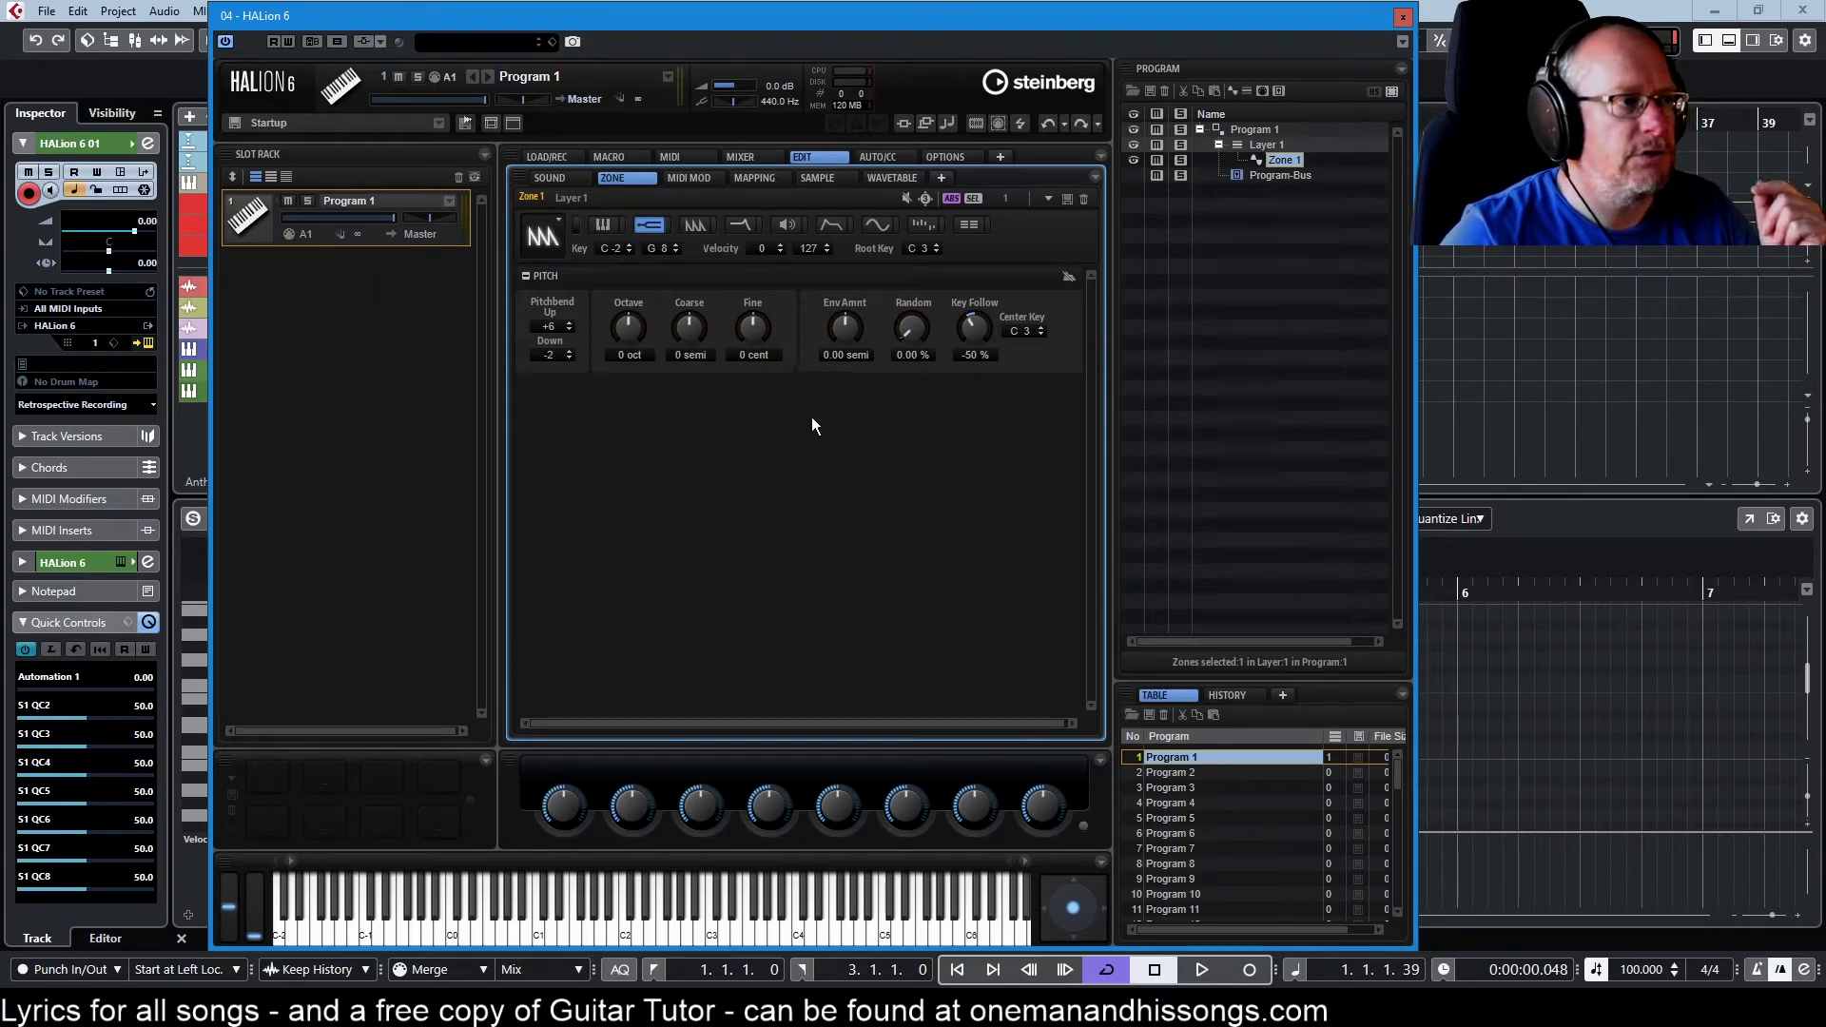
left_click(970, 362, "ctrl")
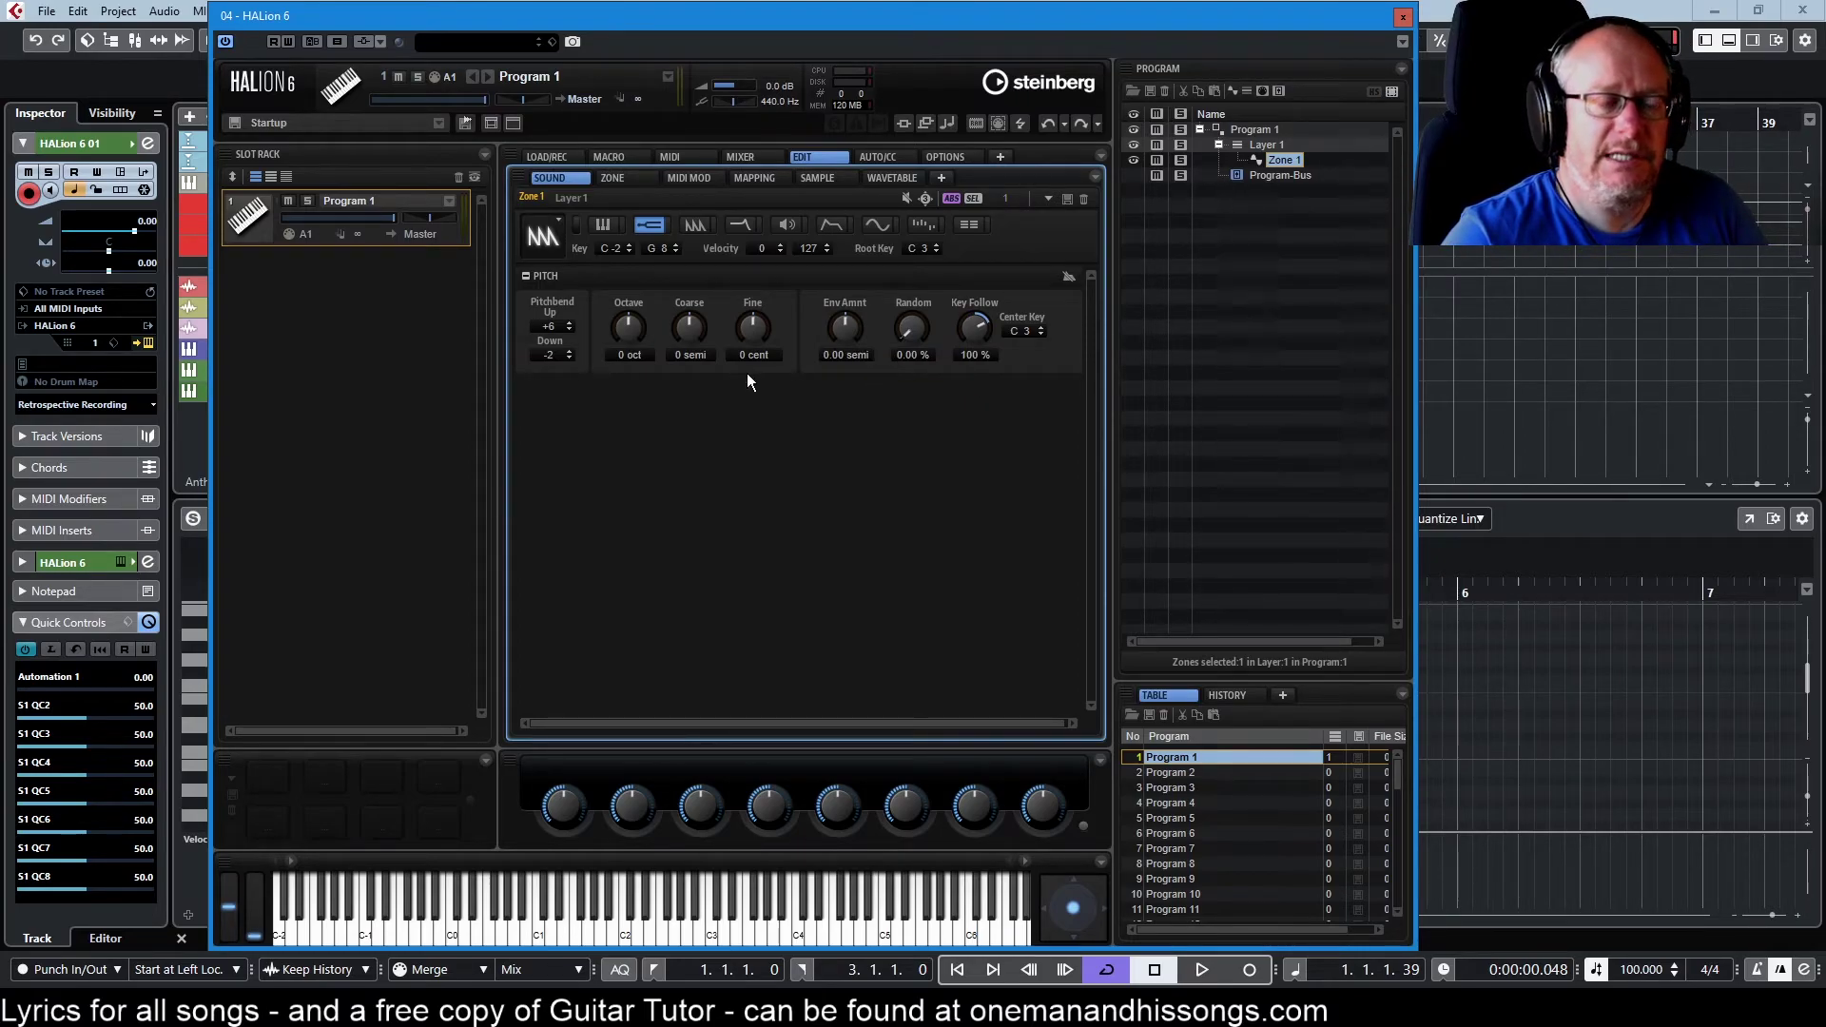
Select Program 1 to show its Sound page, then nudge its Fine tuning to 100 cent and back to 0
left_click(1310, 132)
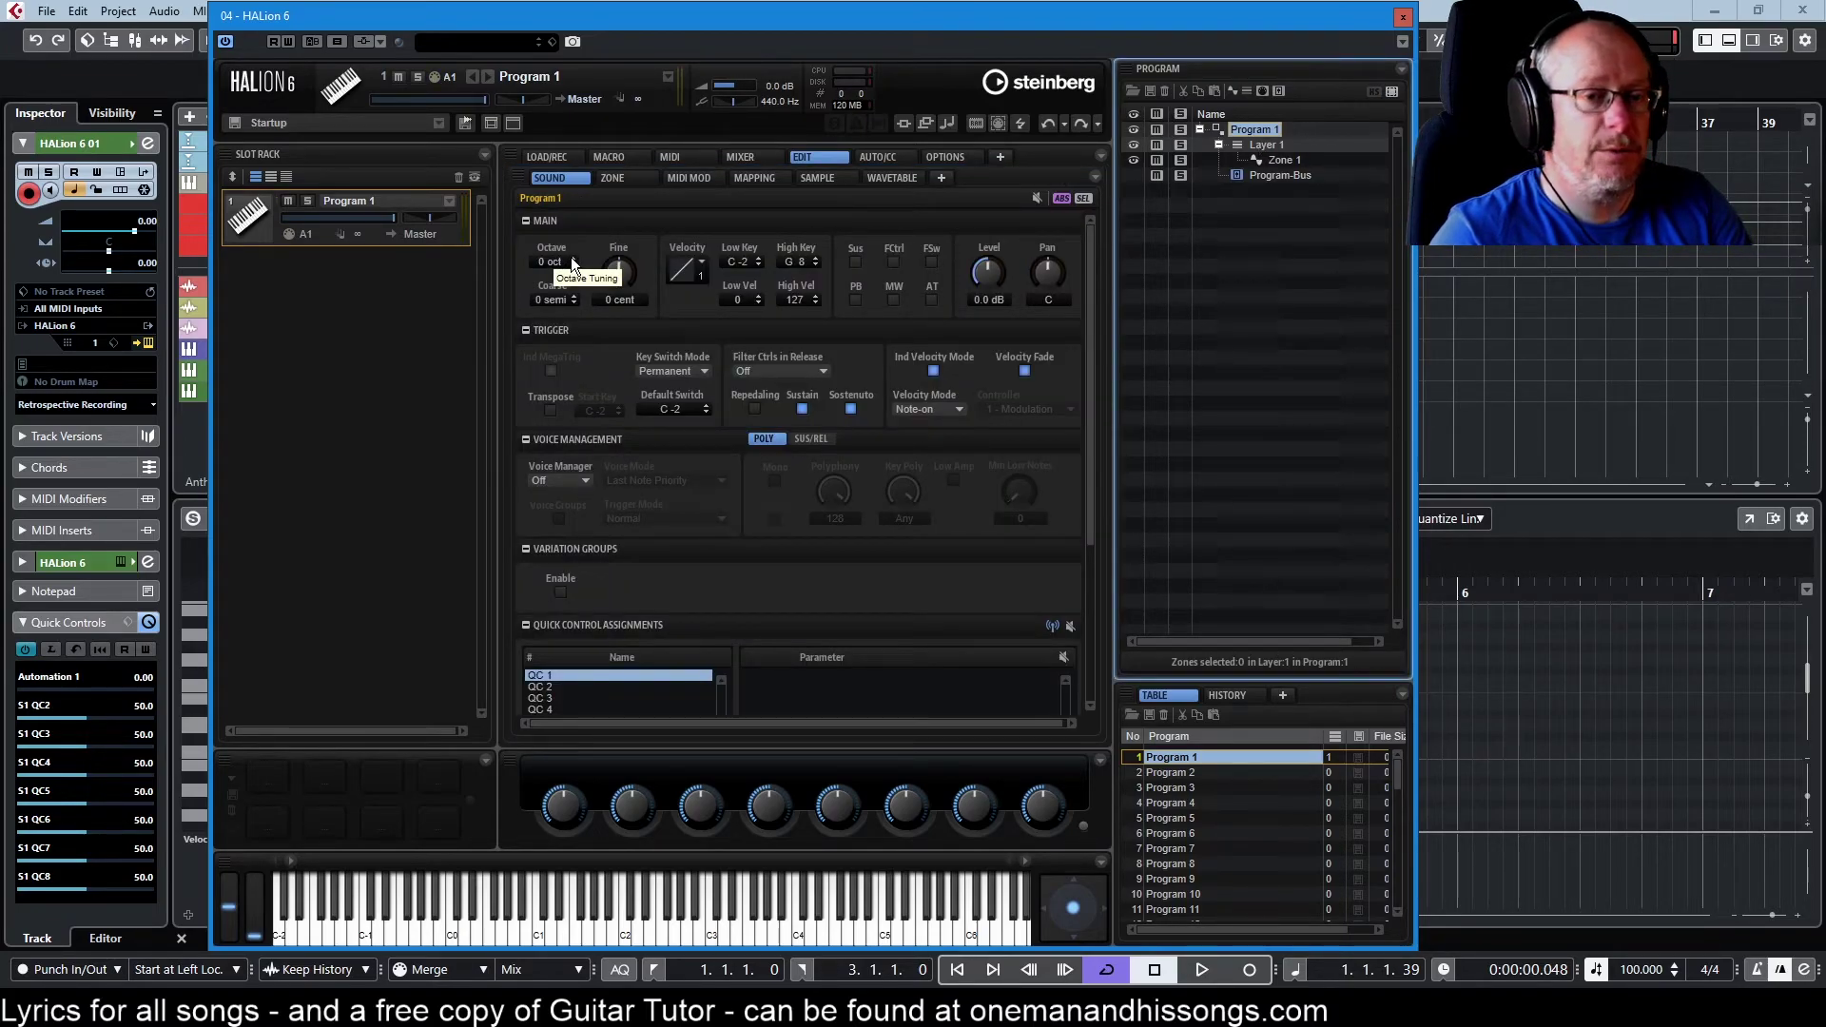
scroll(571, 257, "up", 2)
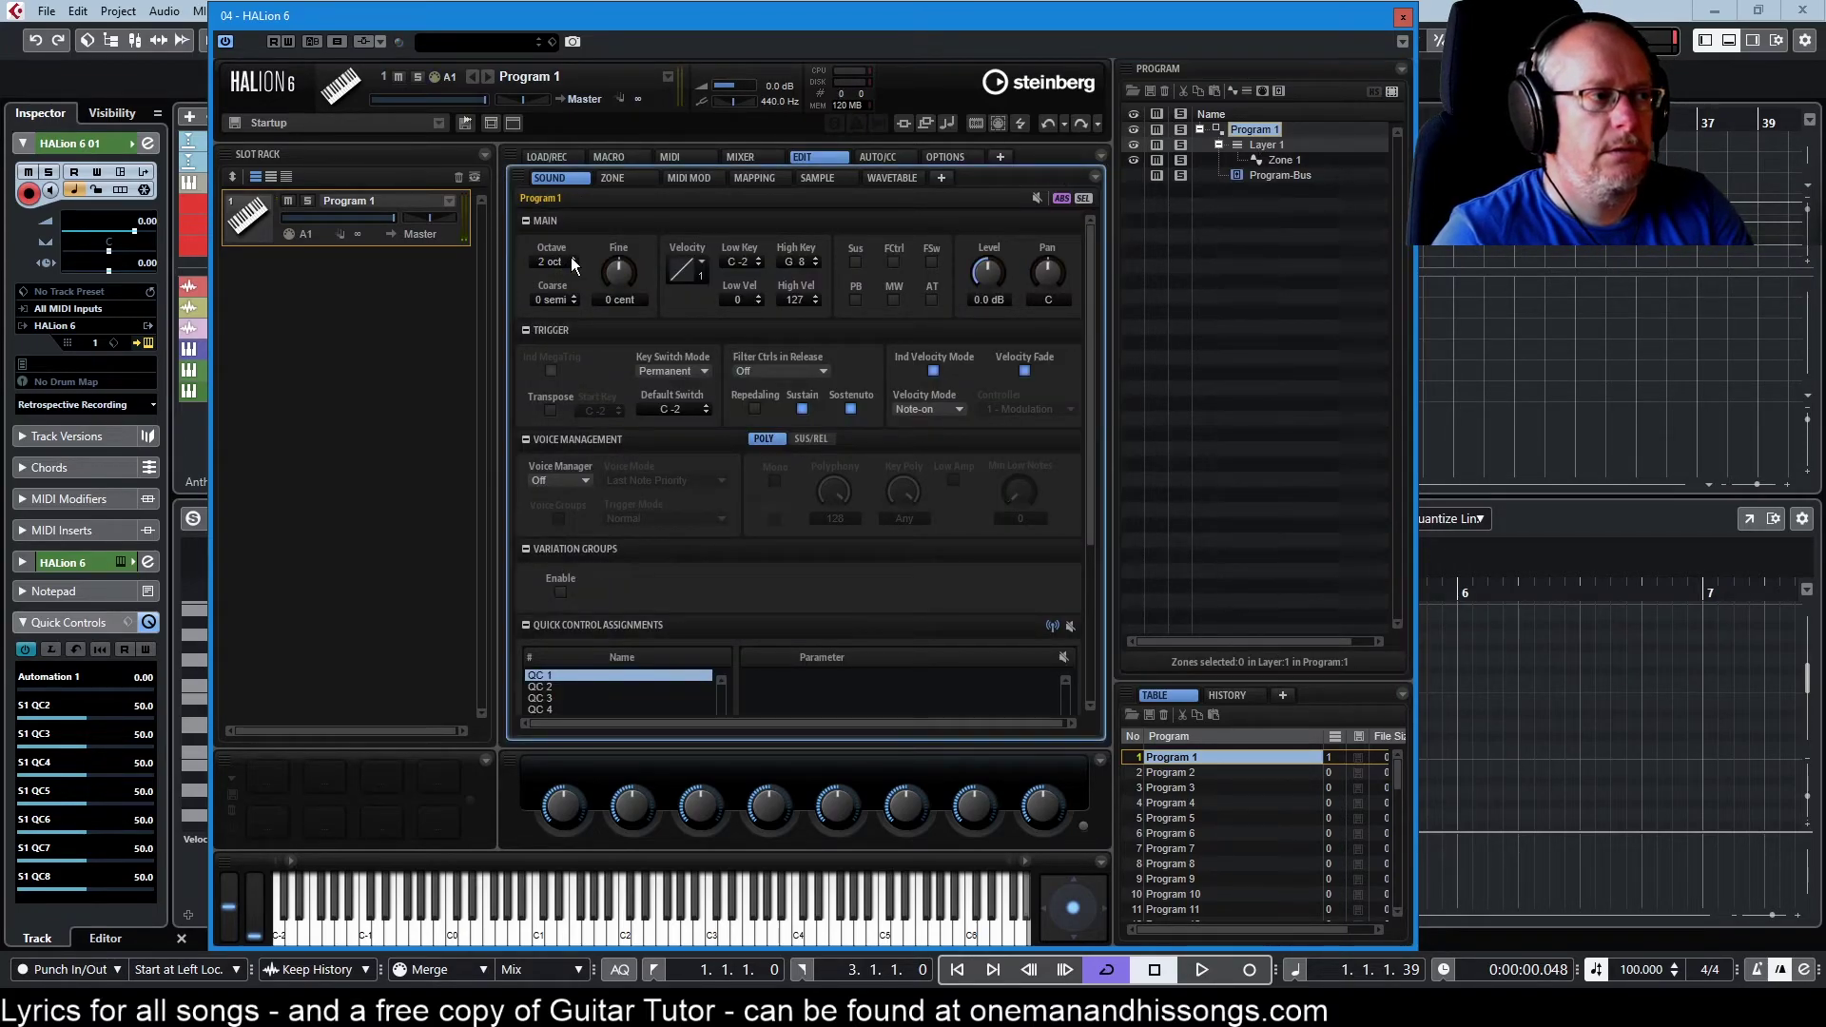
scroll(572, 265, "down", 2)
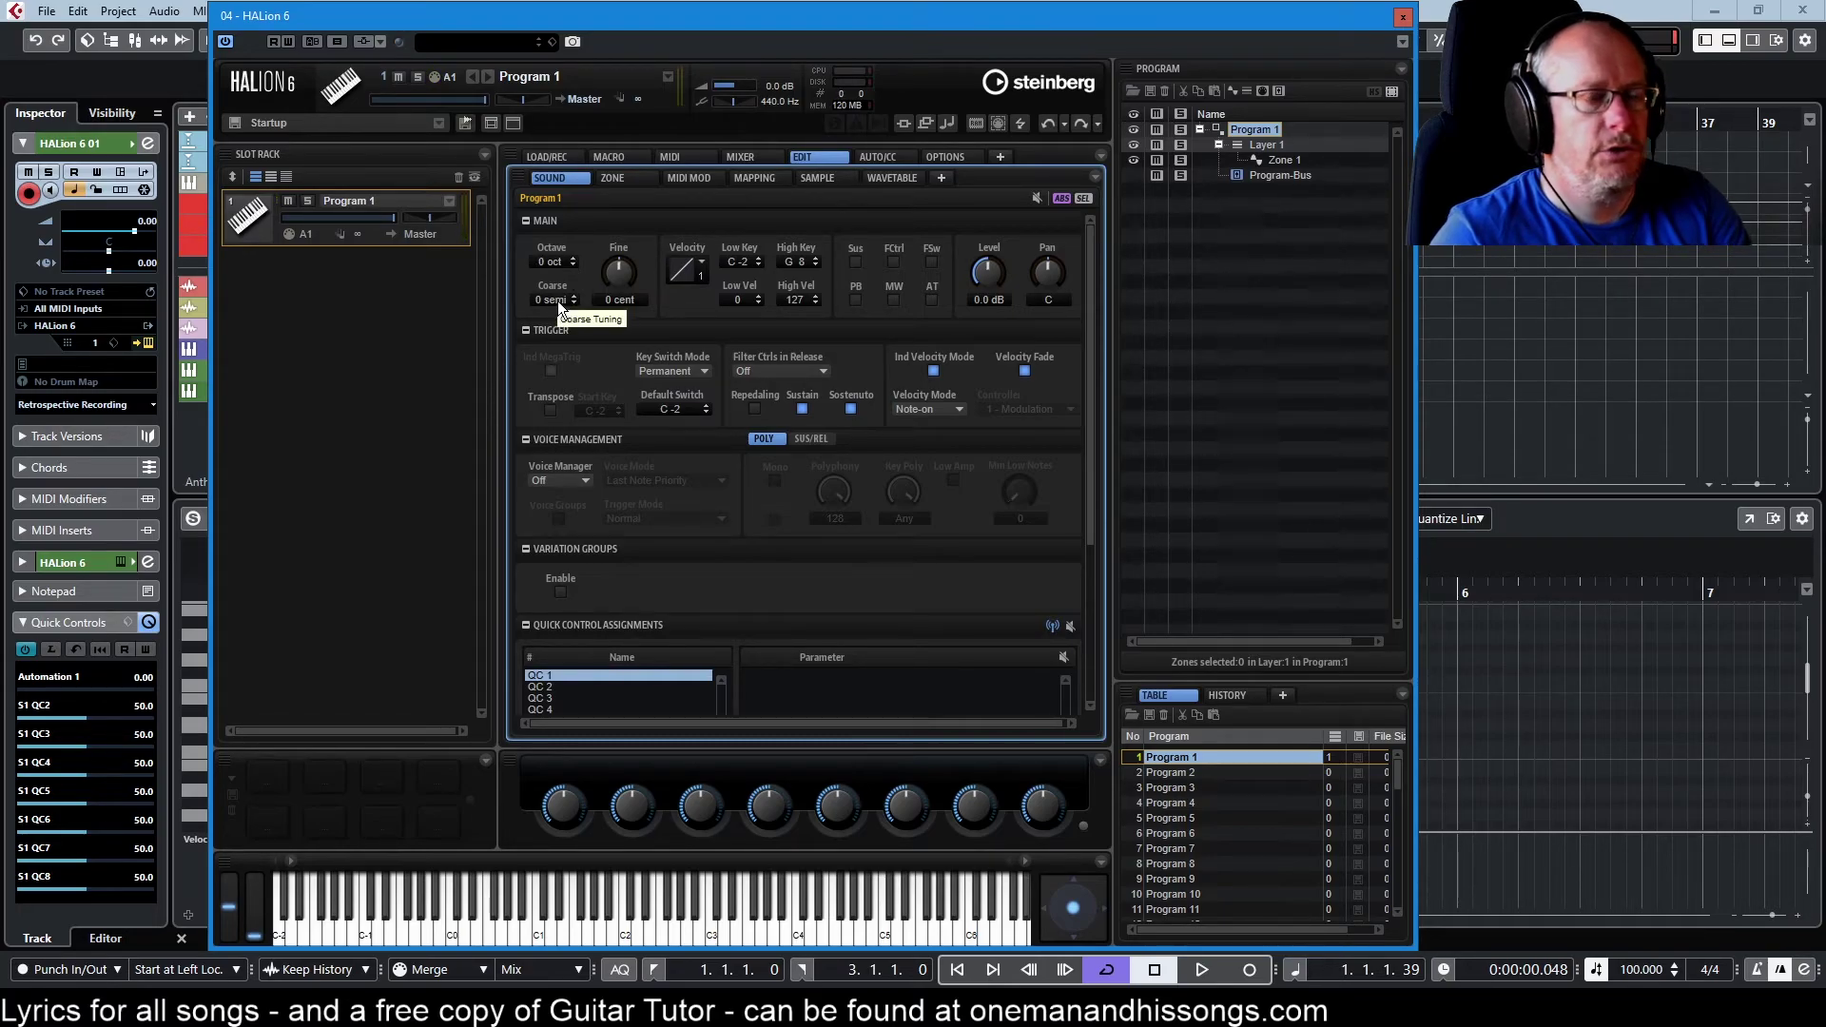
scroll(558, 300, "up", 7)
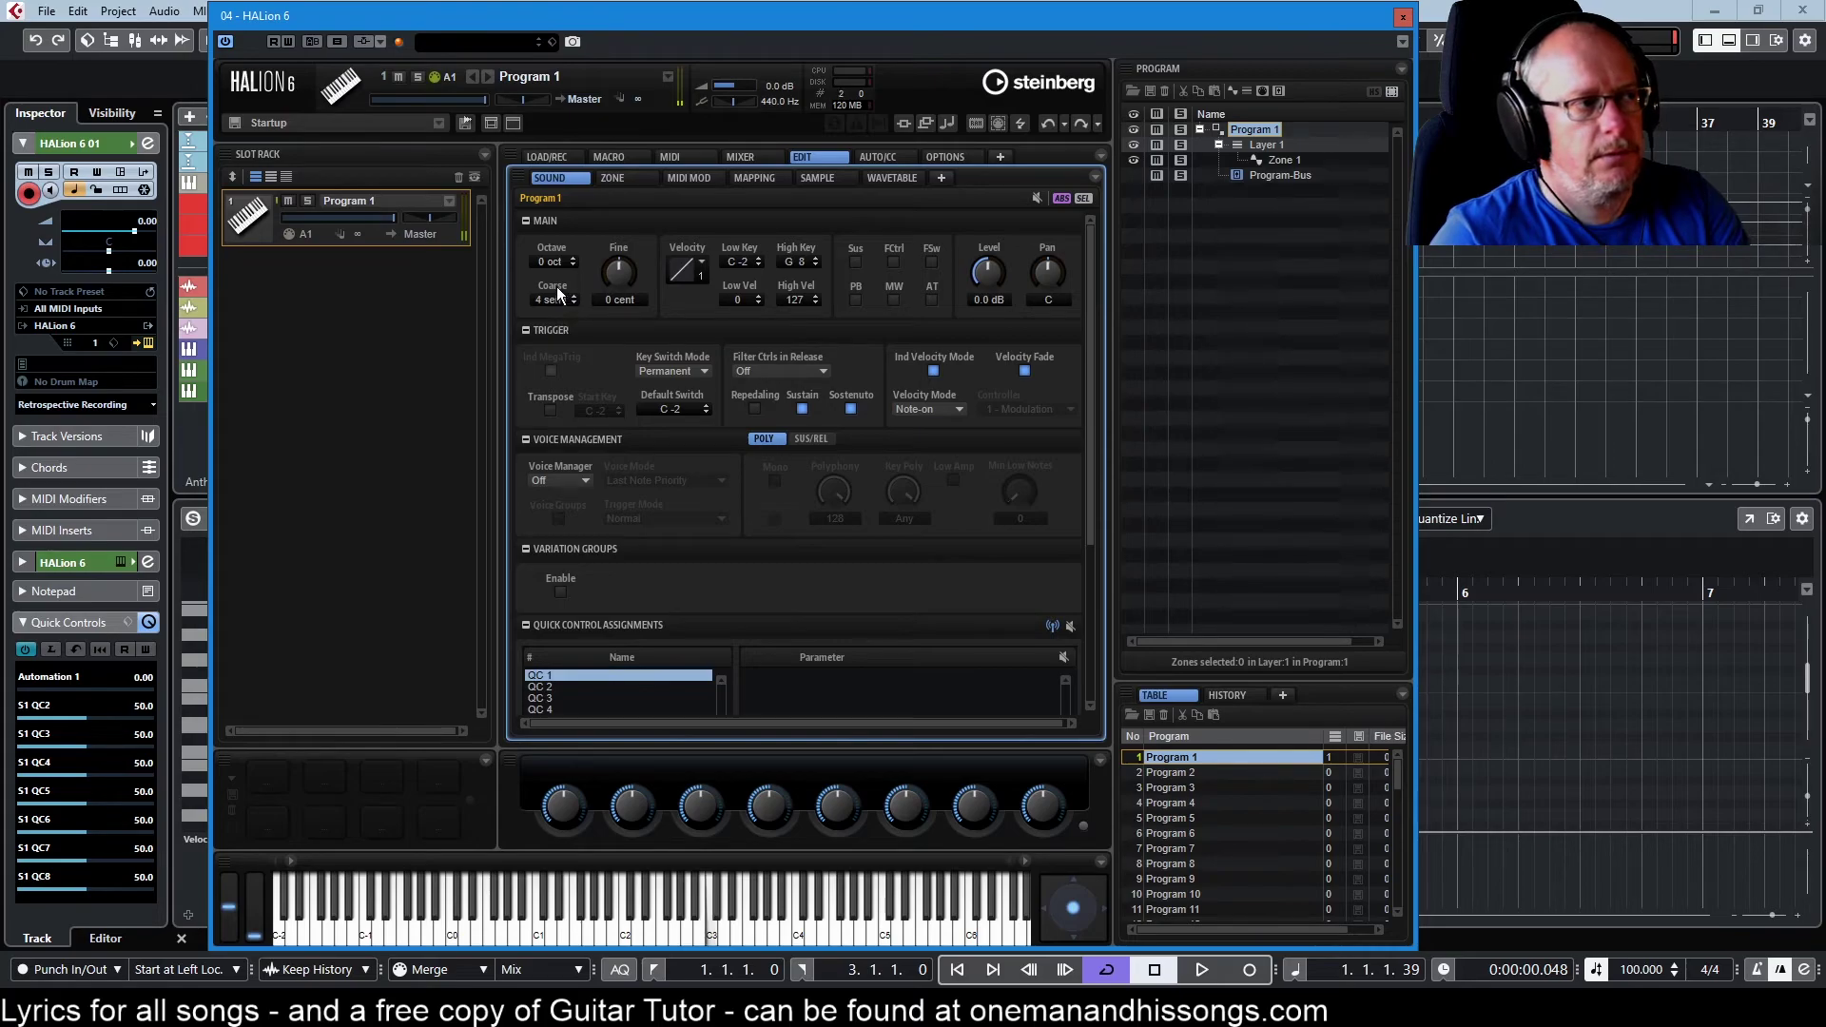
scroll(552, 293, "down", 1)
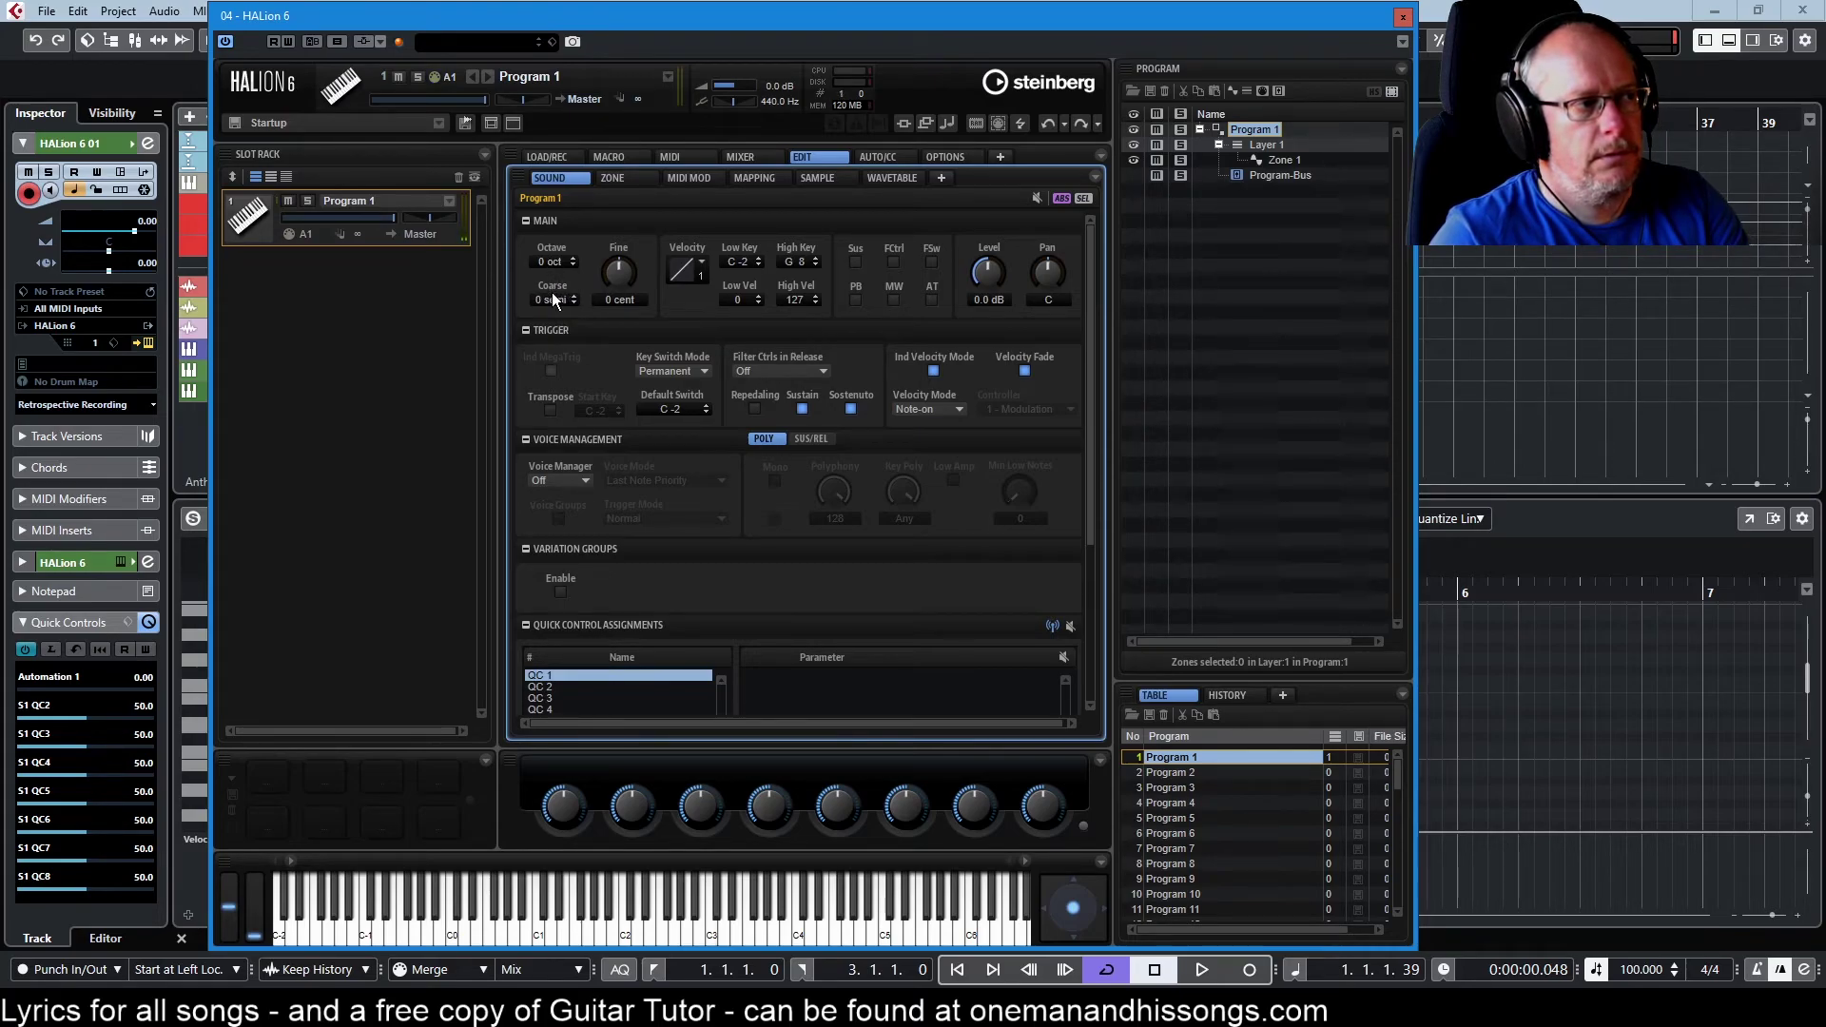
mouse_move(616, 278)
left_mouse_down()
mouse_move(615, 148)
mouse_move(622, 273)
left_mouse_up()
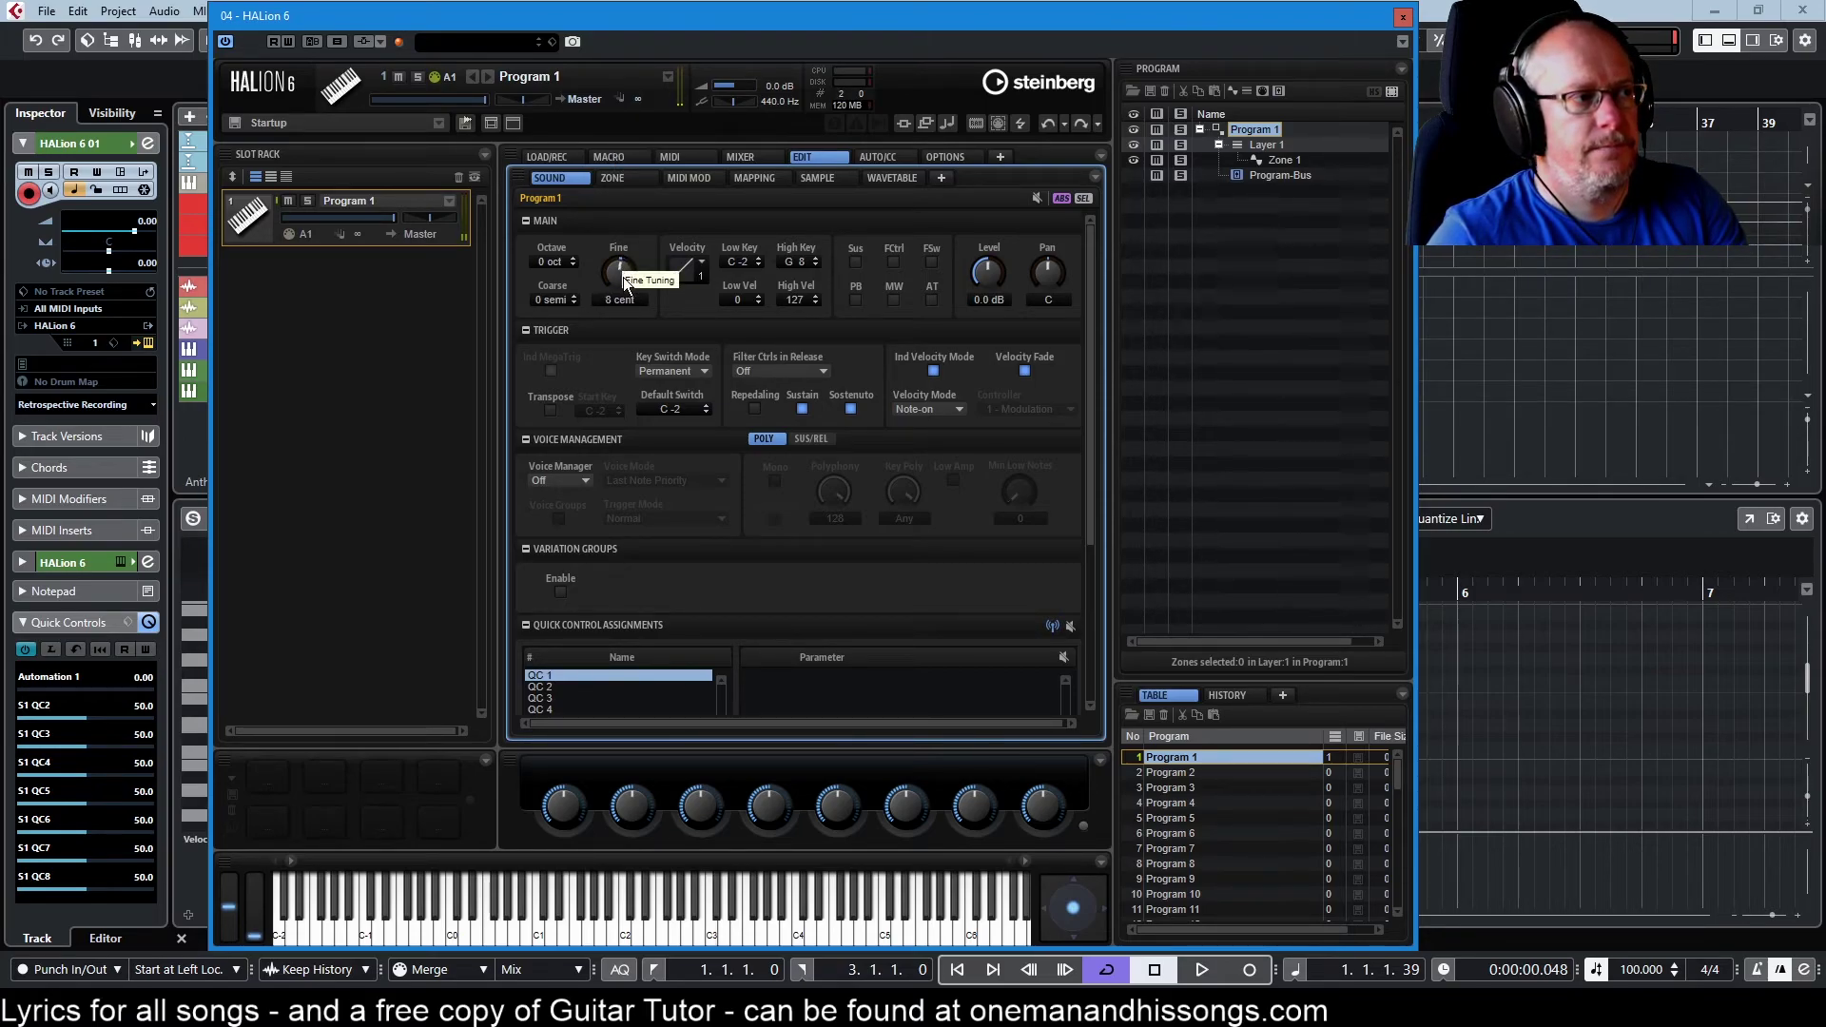
left_click_drag(624, 288, 626, 291)
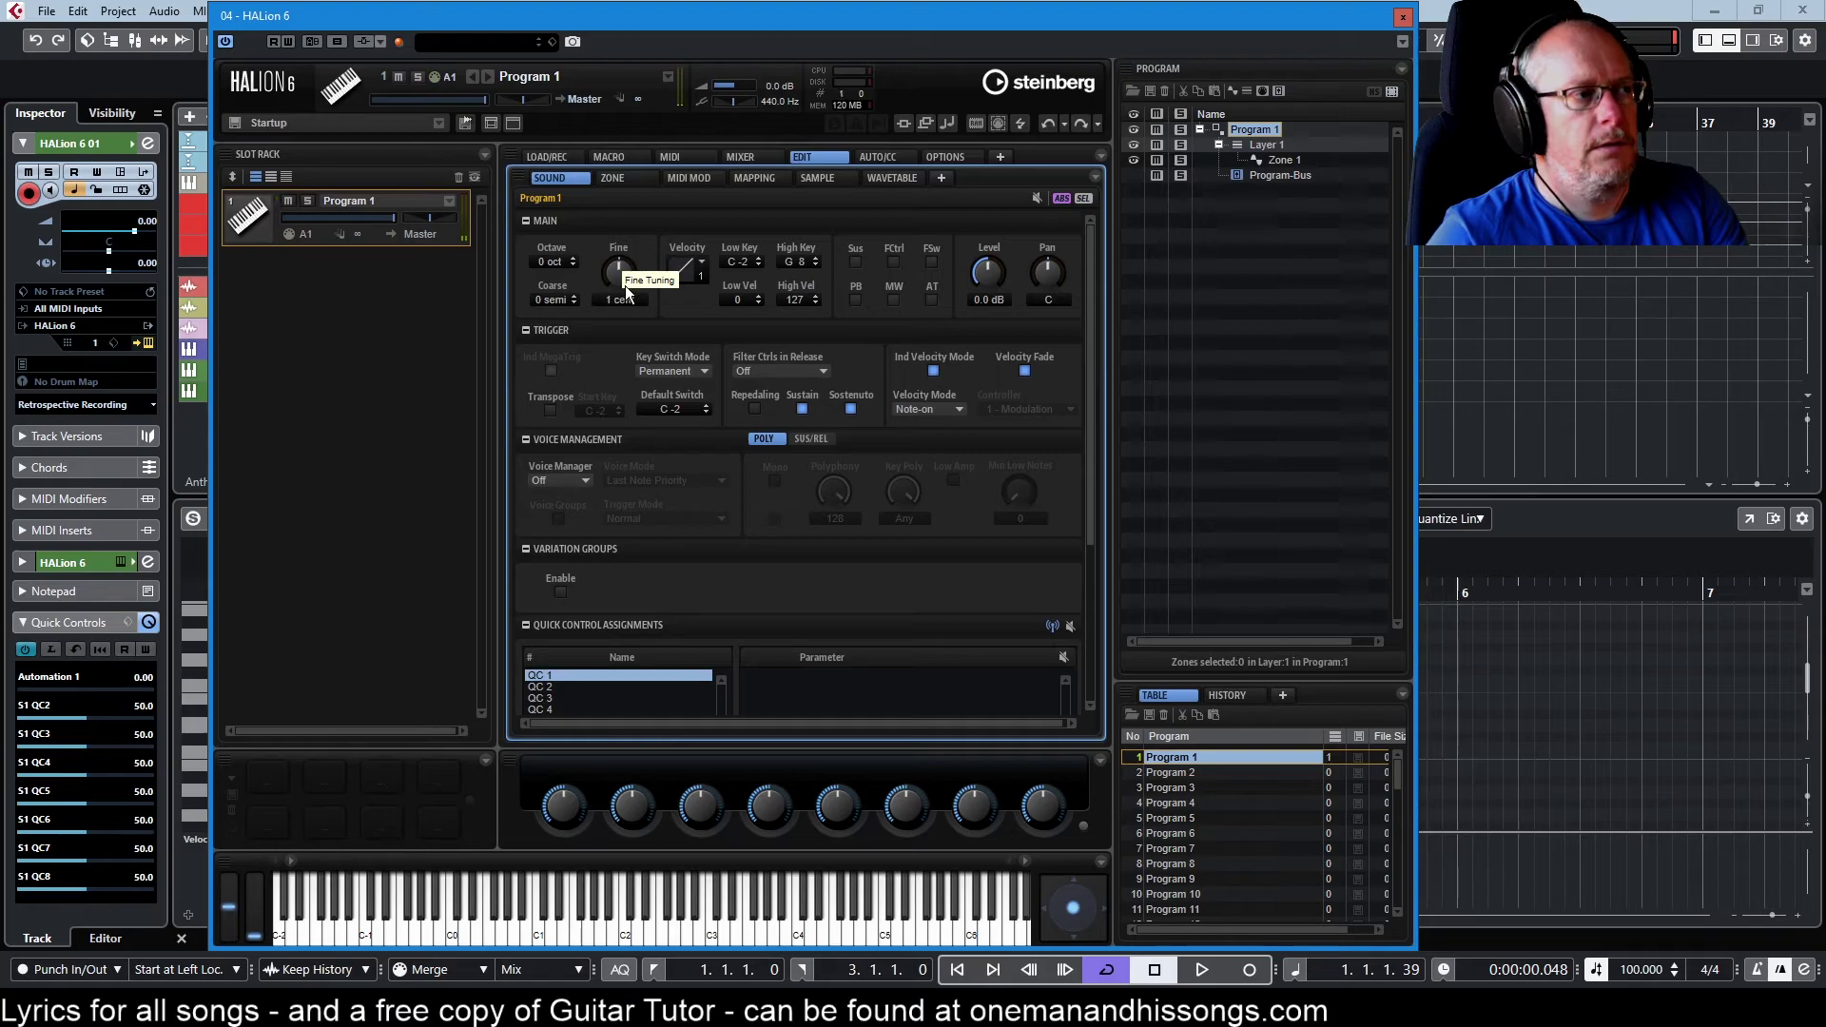